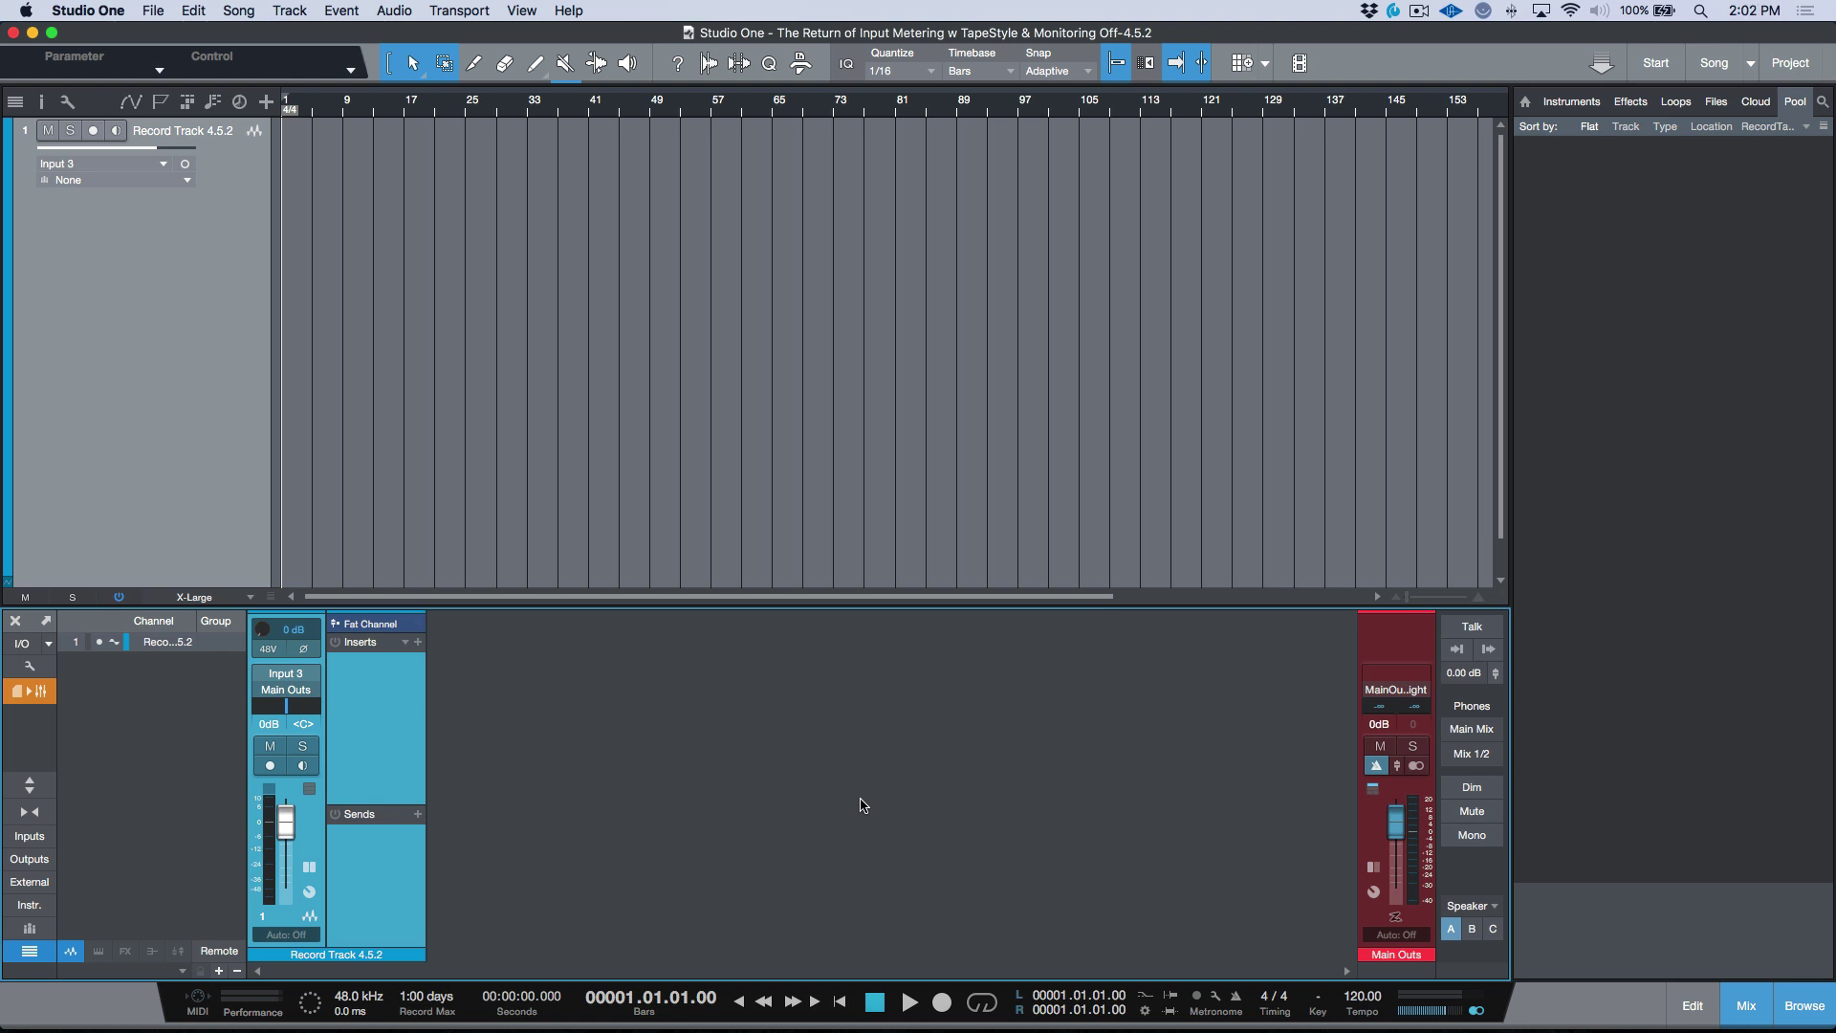
- Read the Studio One 4.5.3 fix note on missing tape-style input metering in Chrome, then return to Studio One
key("super+Tab")
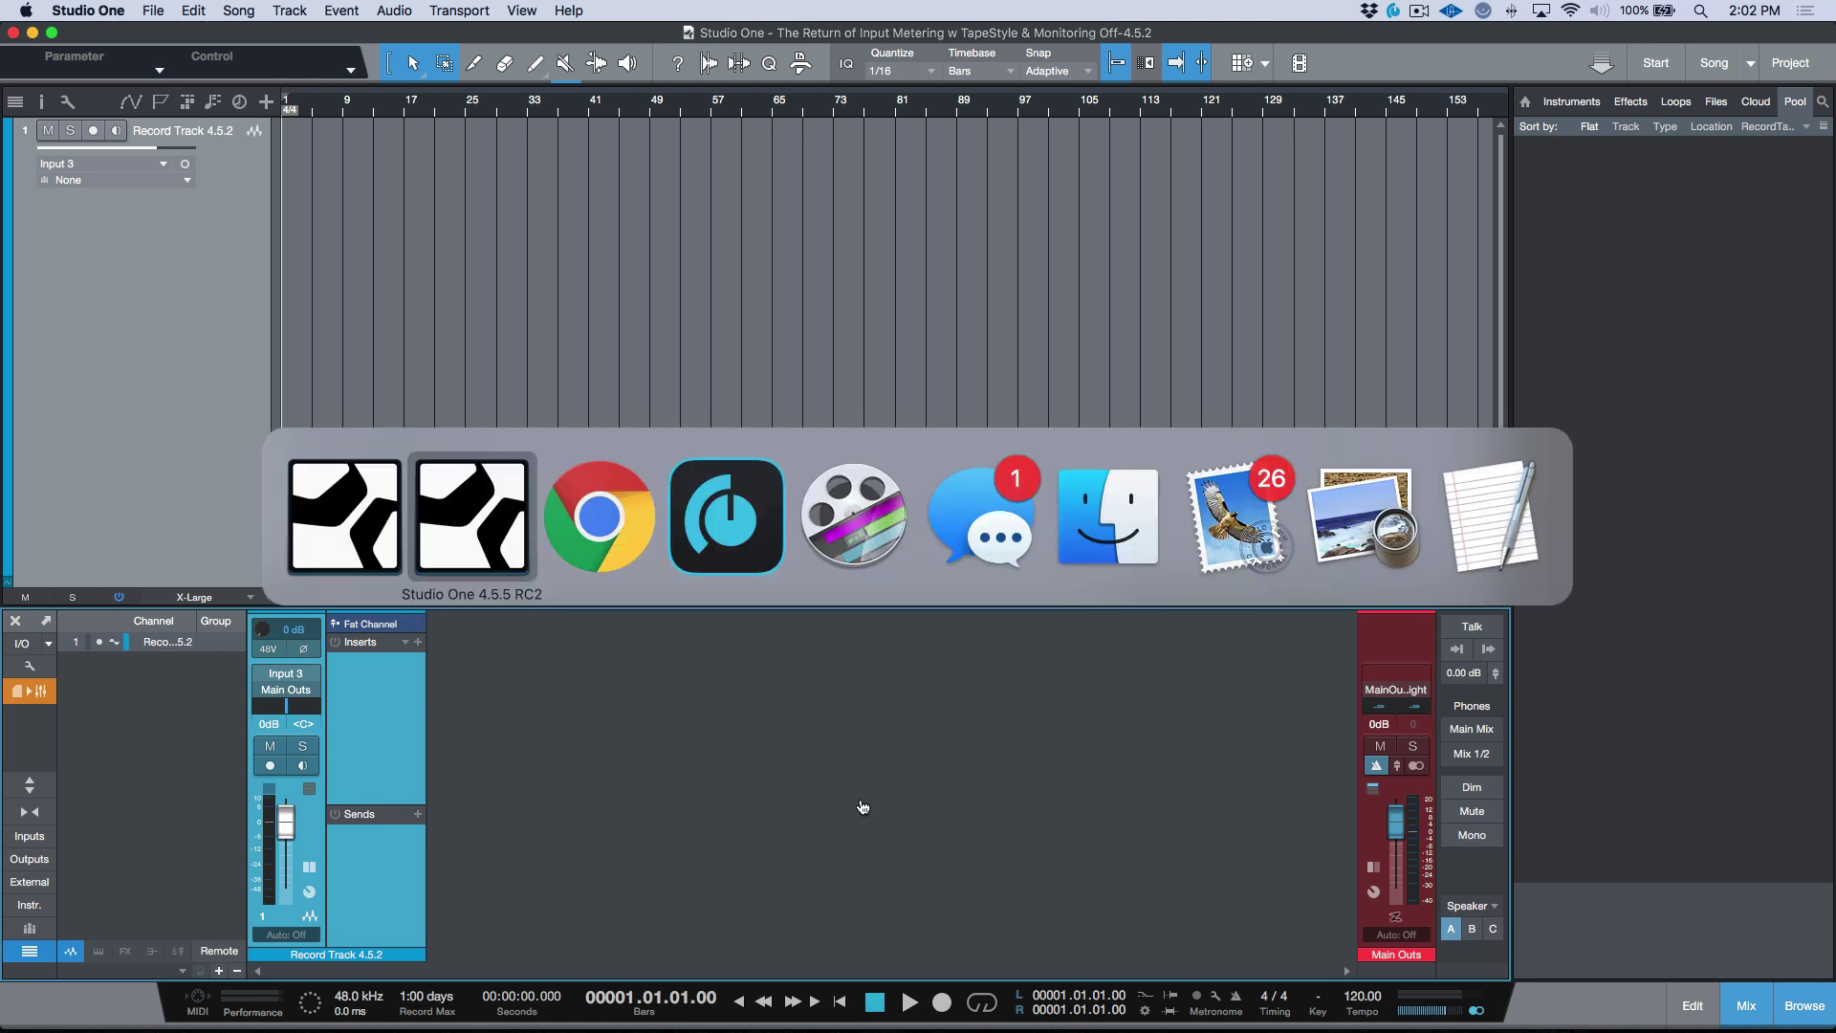
key("super+Tab")
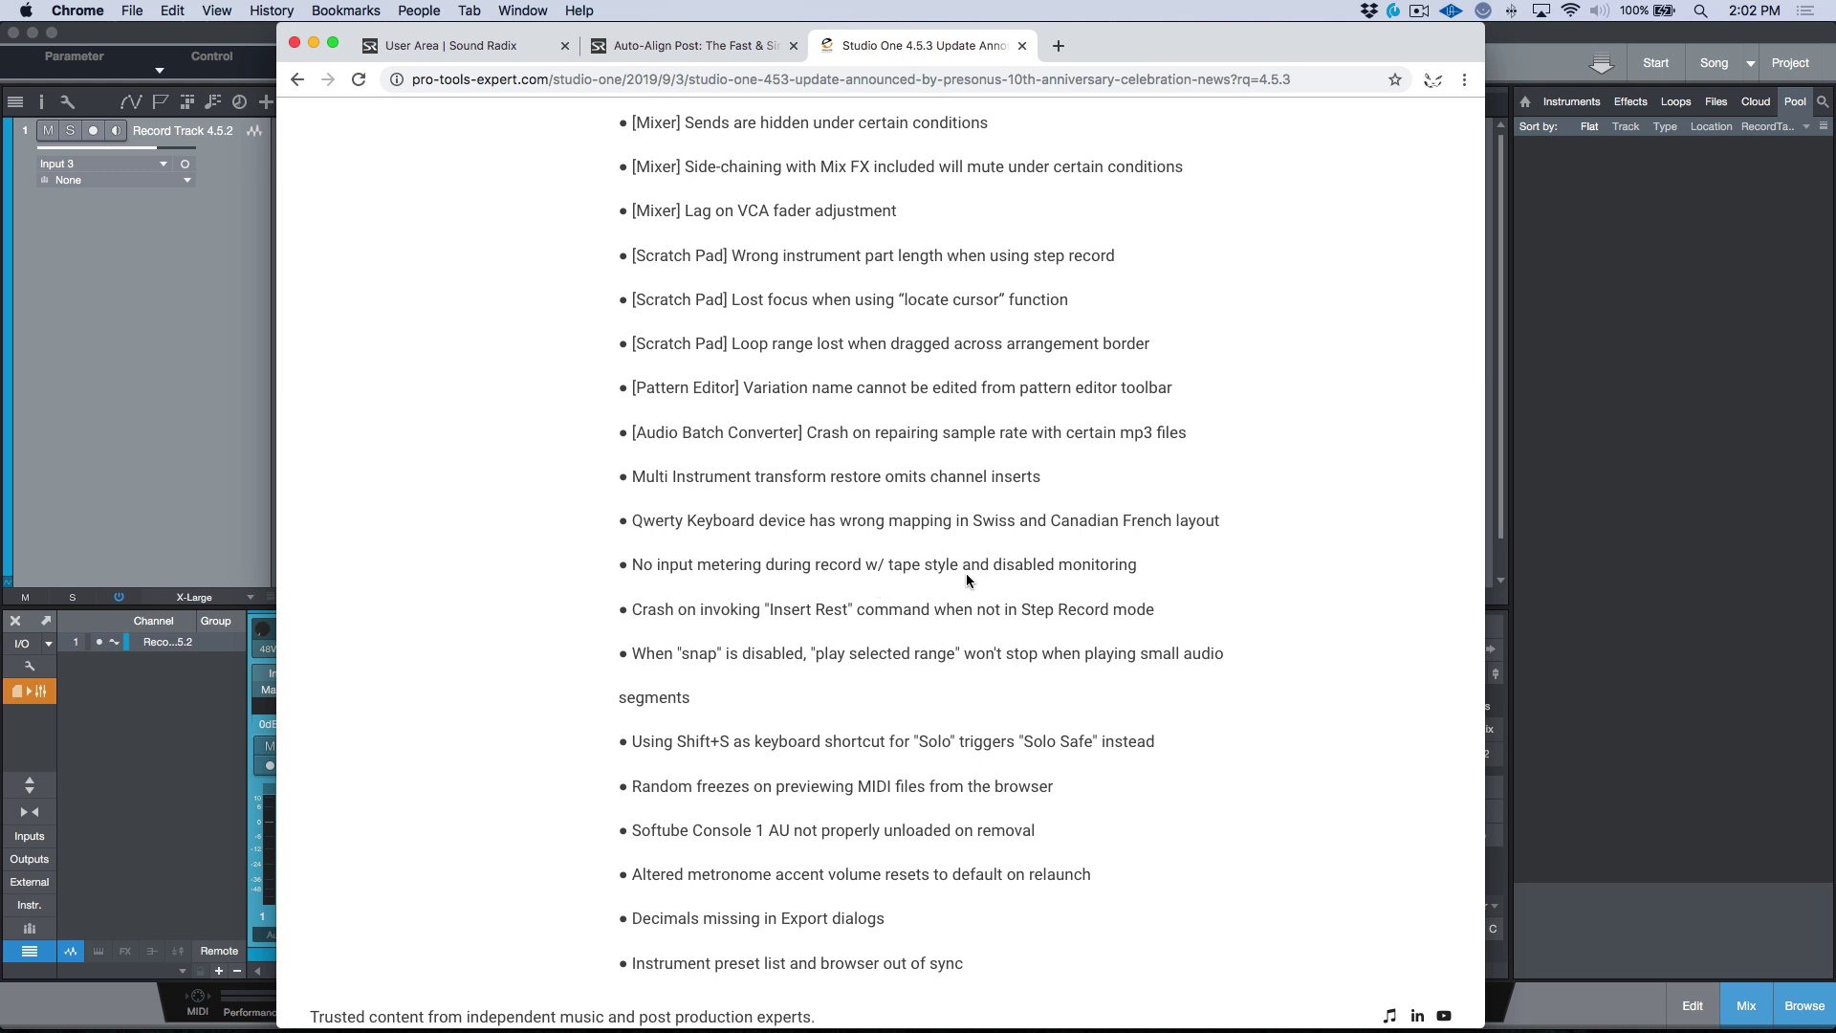
key("super+Tab")
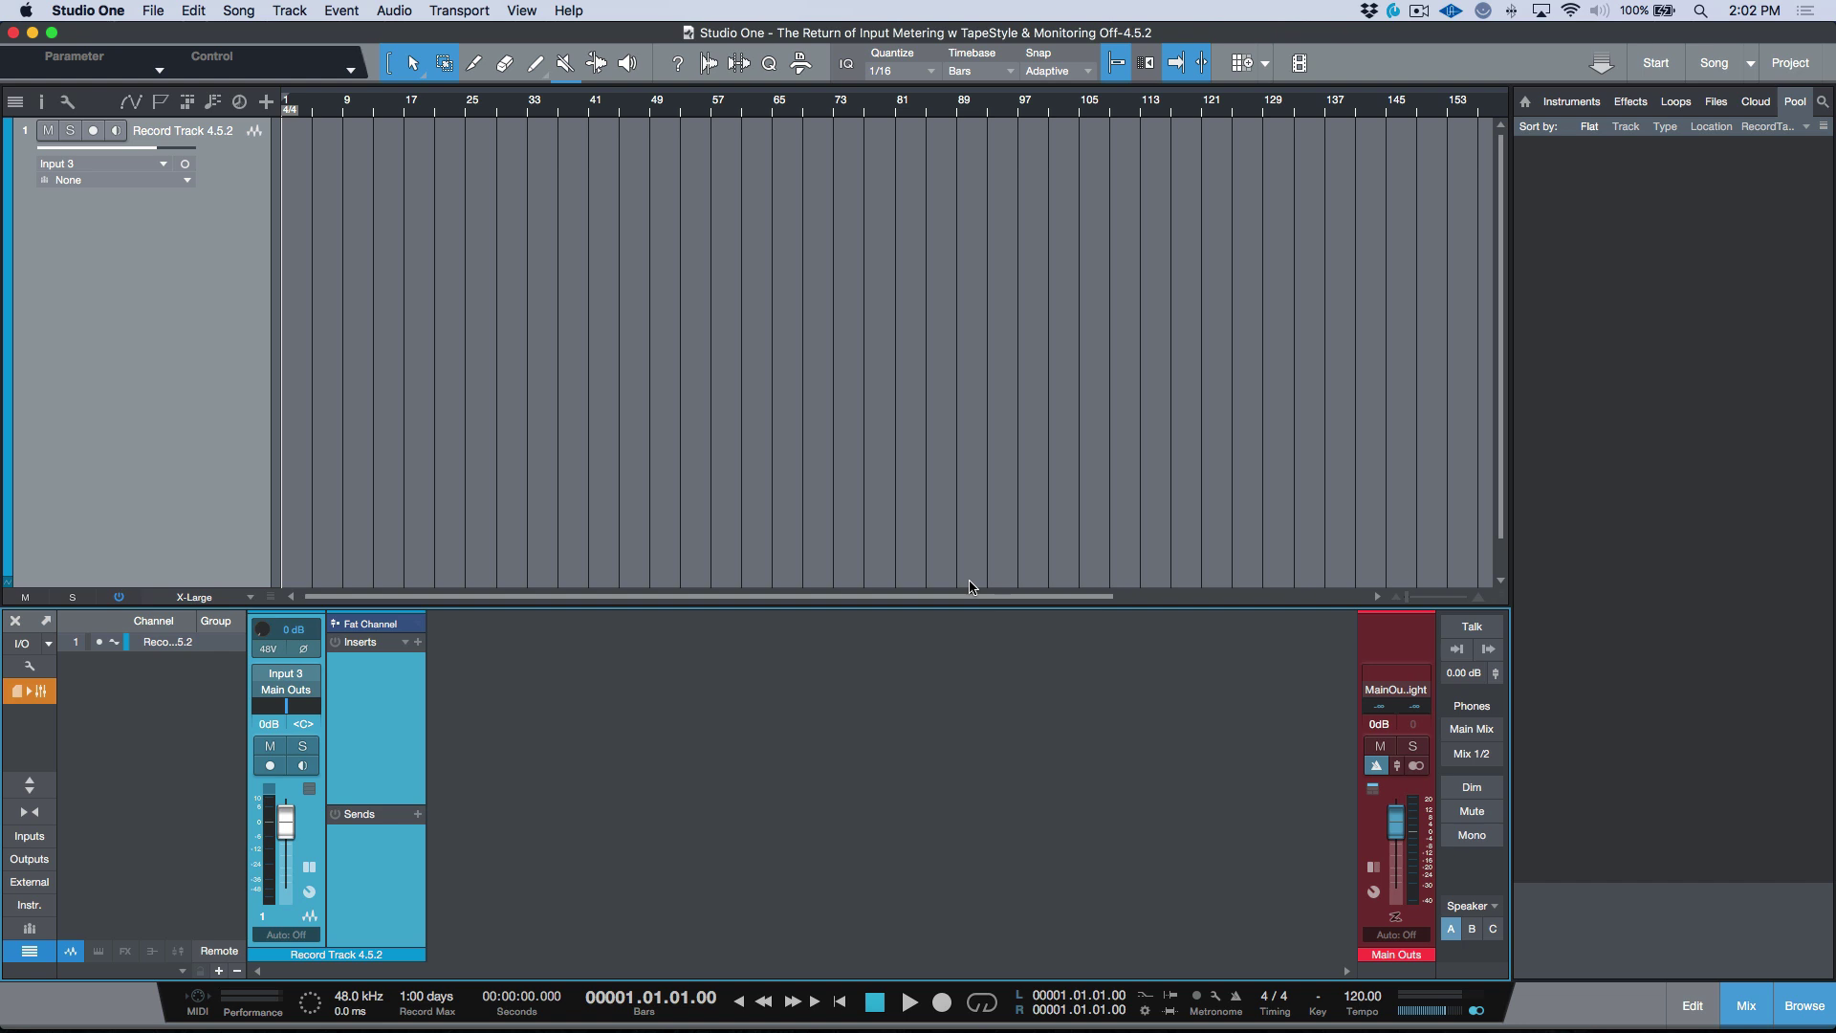
- Confirm 'Monitoring mutes playback' is unchecked in the track list options and arm Record Track 4.5.2
left_click(67, 101)
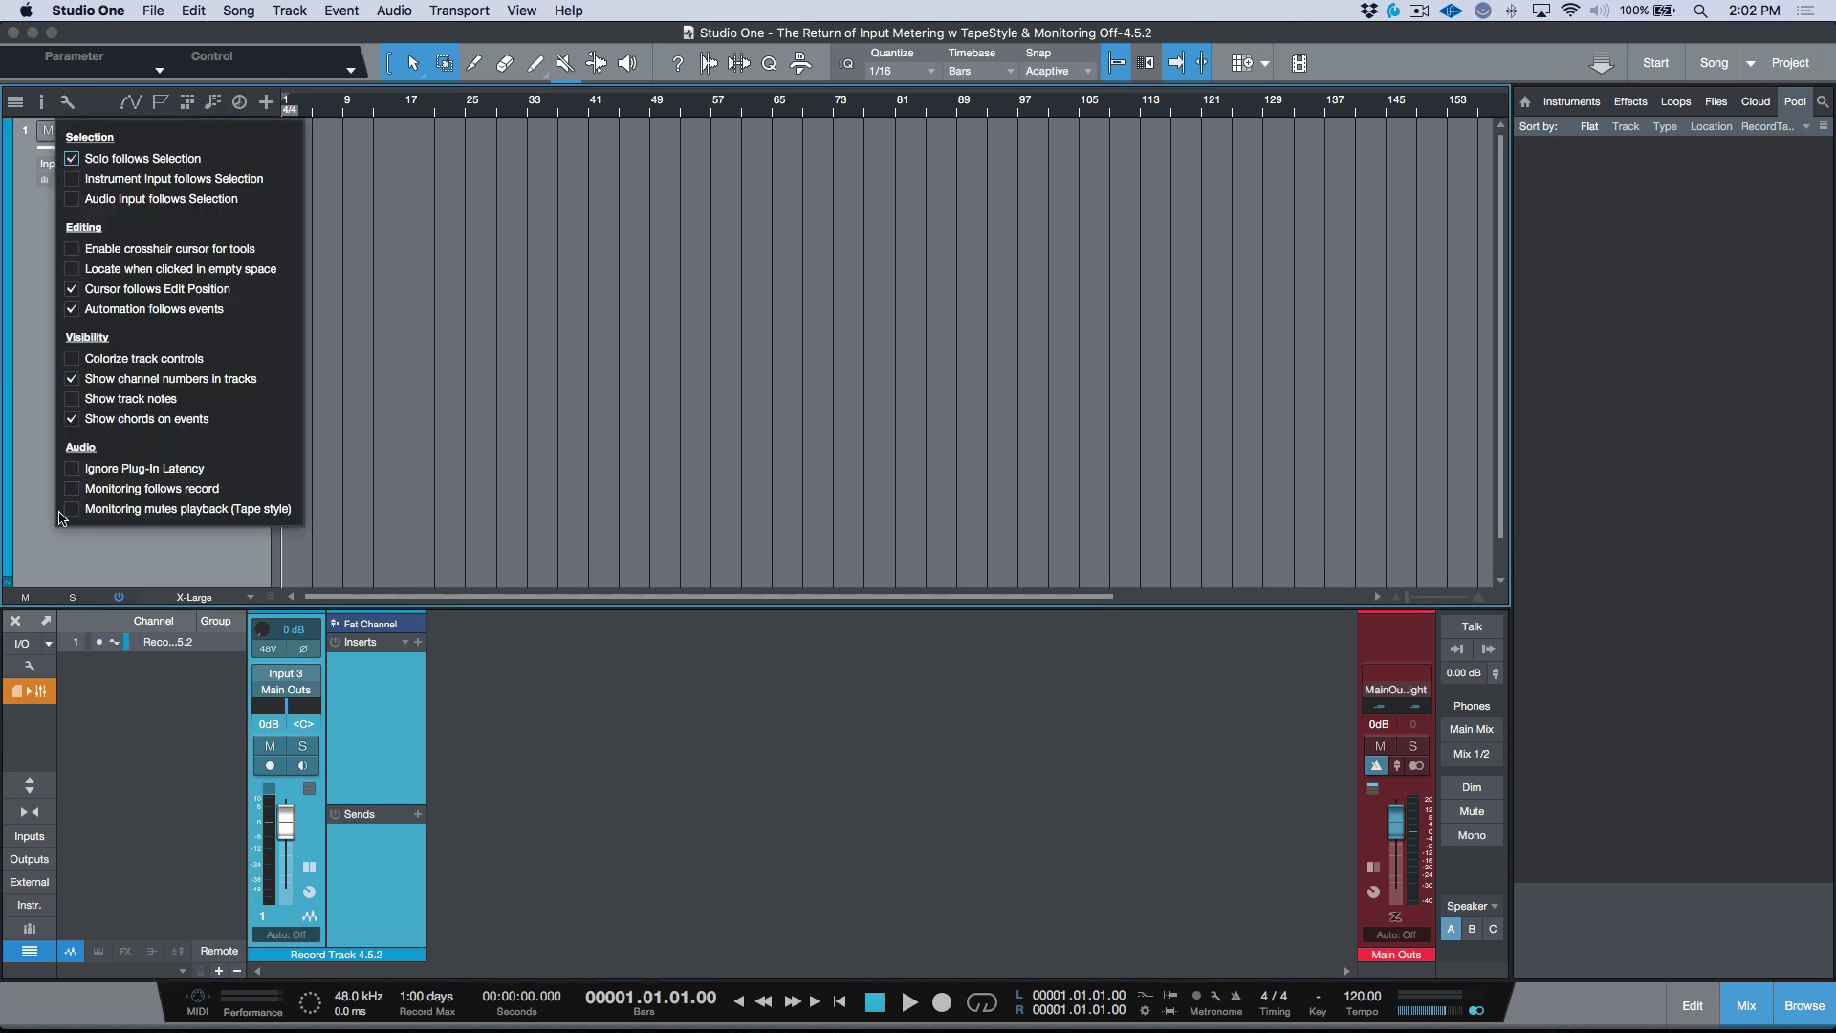
left_click(571, 678)
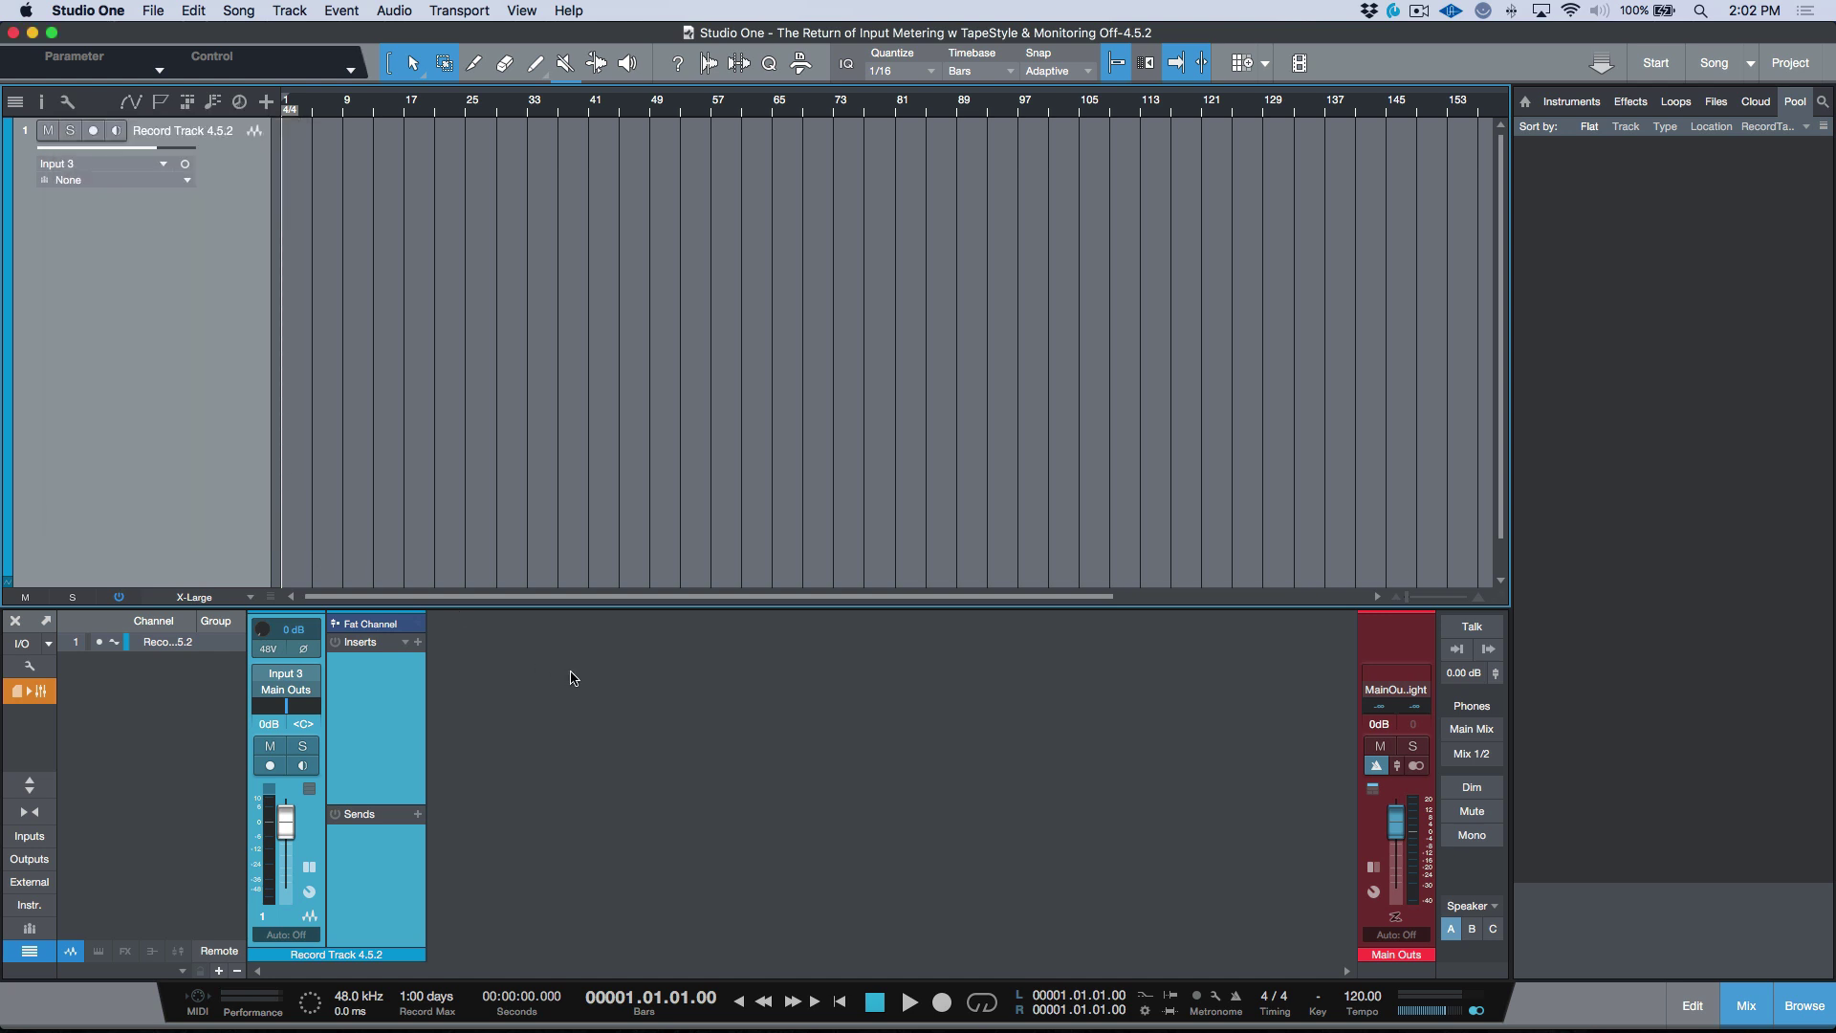
left_click(269, 766)
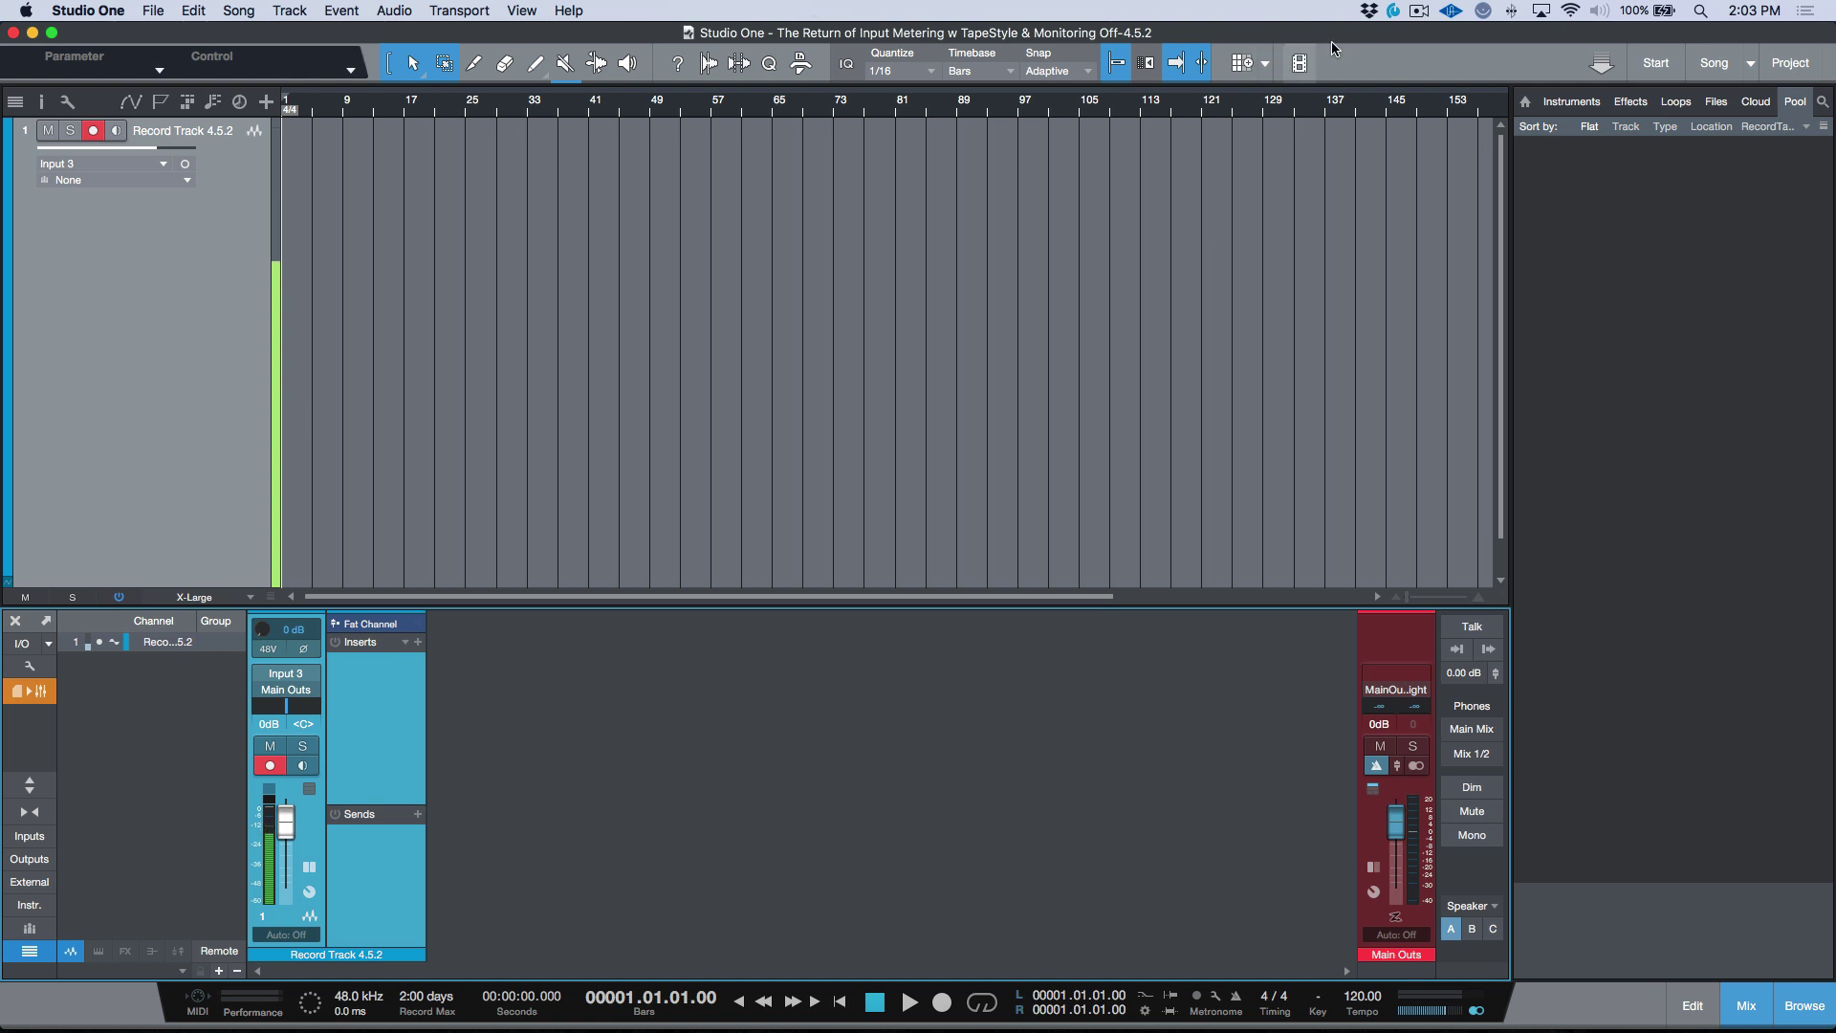
left_click(1392, 12)
- Open the Studio 192 mixer from the Universal Control launcher, check the VO Mic level, then close it
left_click(1444, 34)
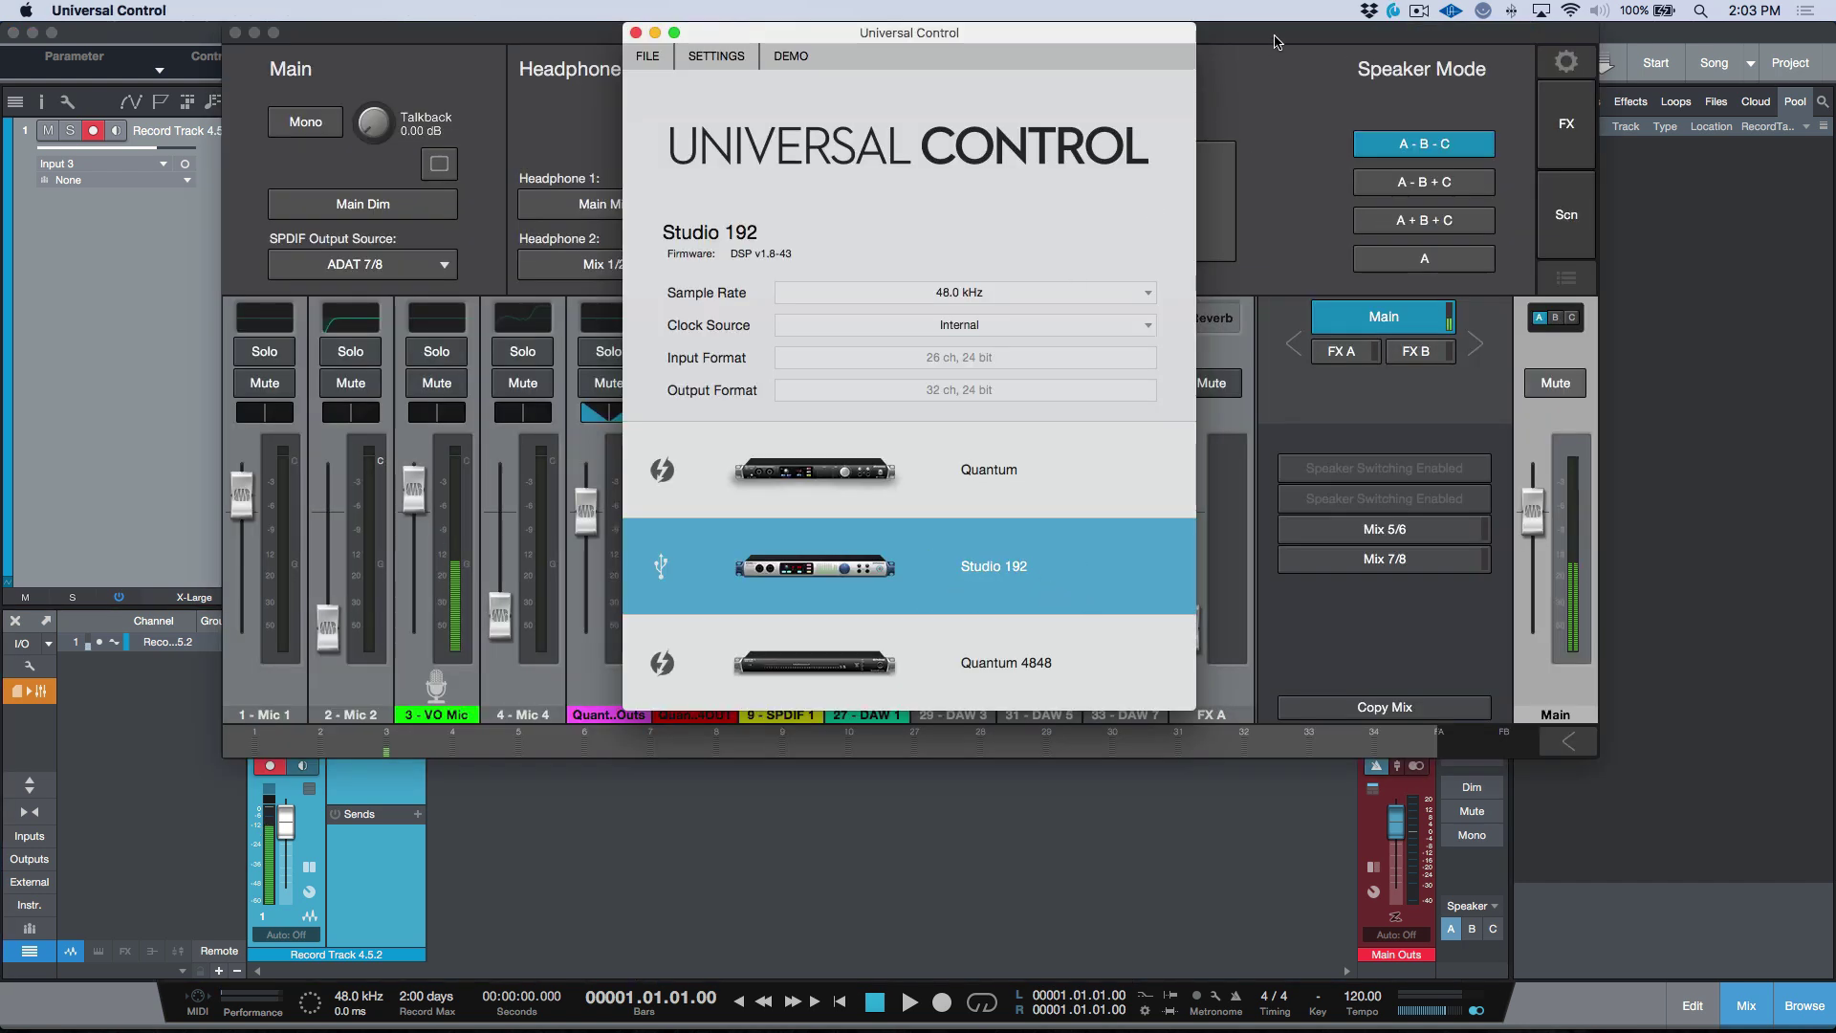
left_click(1206, 153)
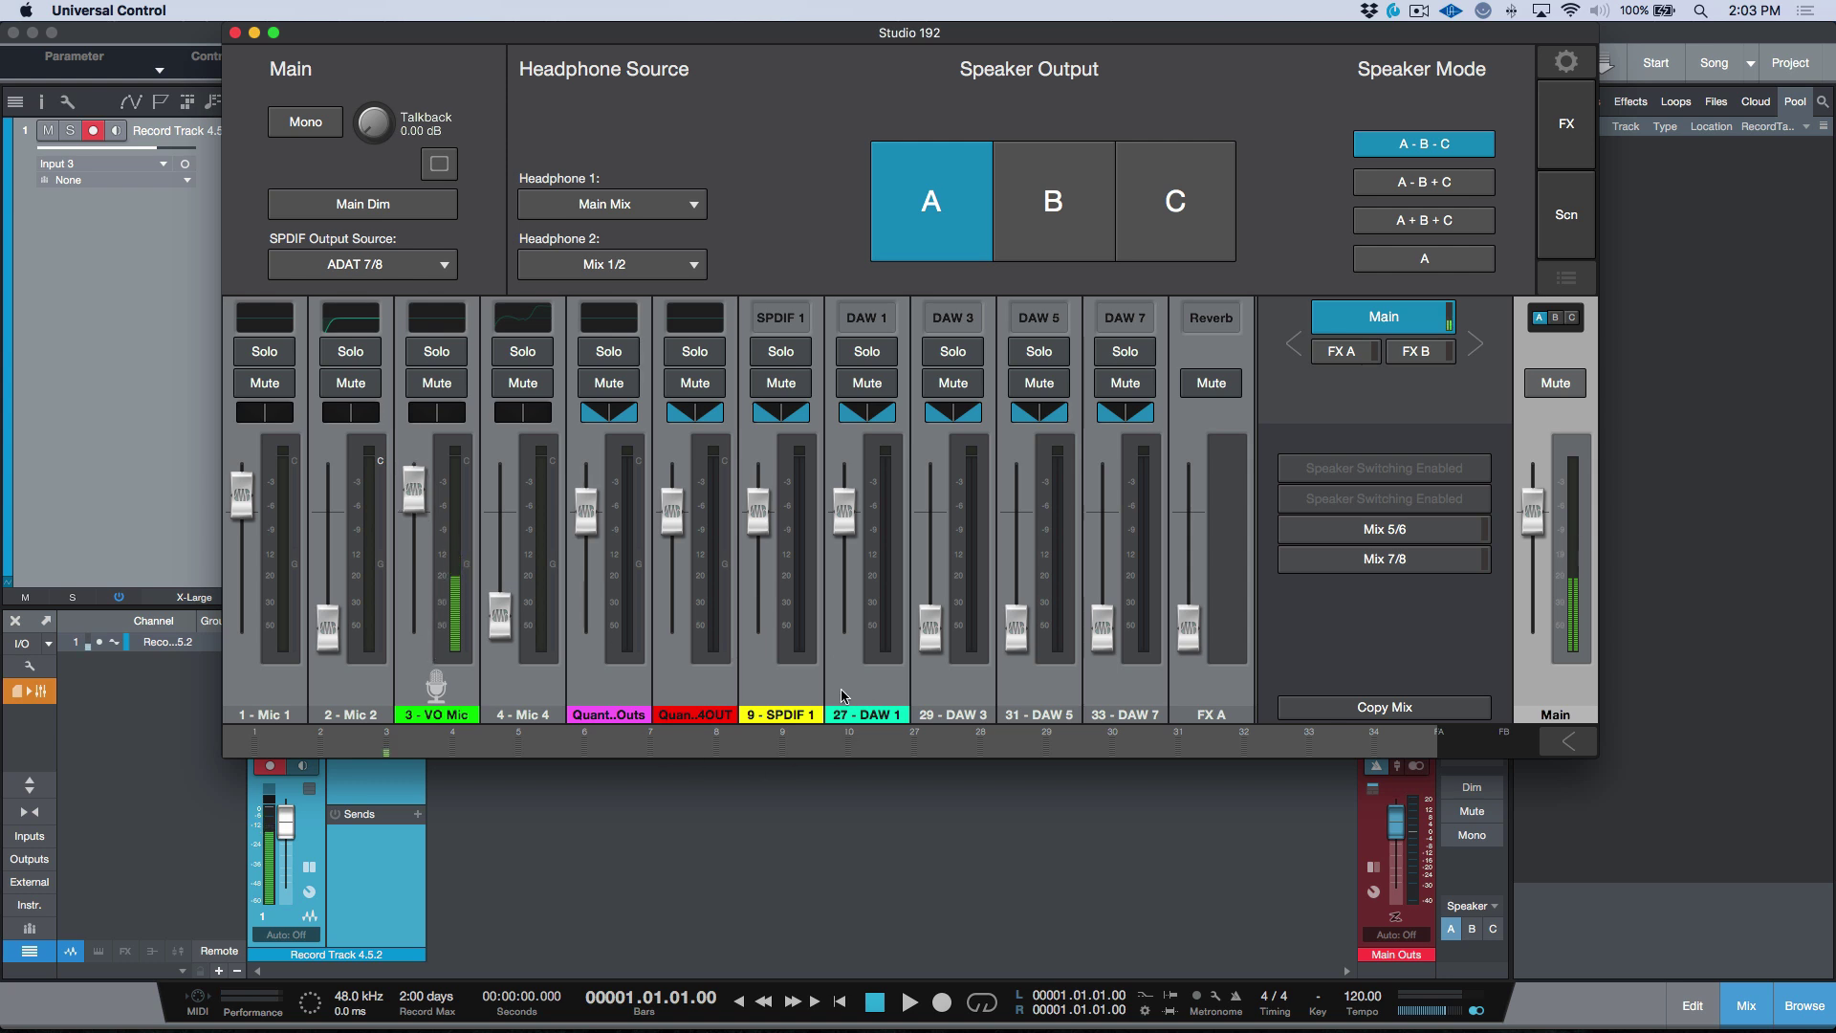
left_click(880, 794)
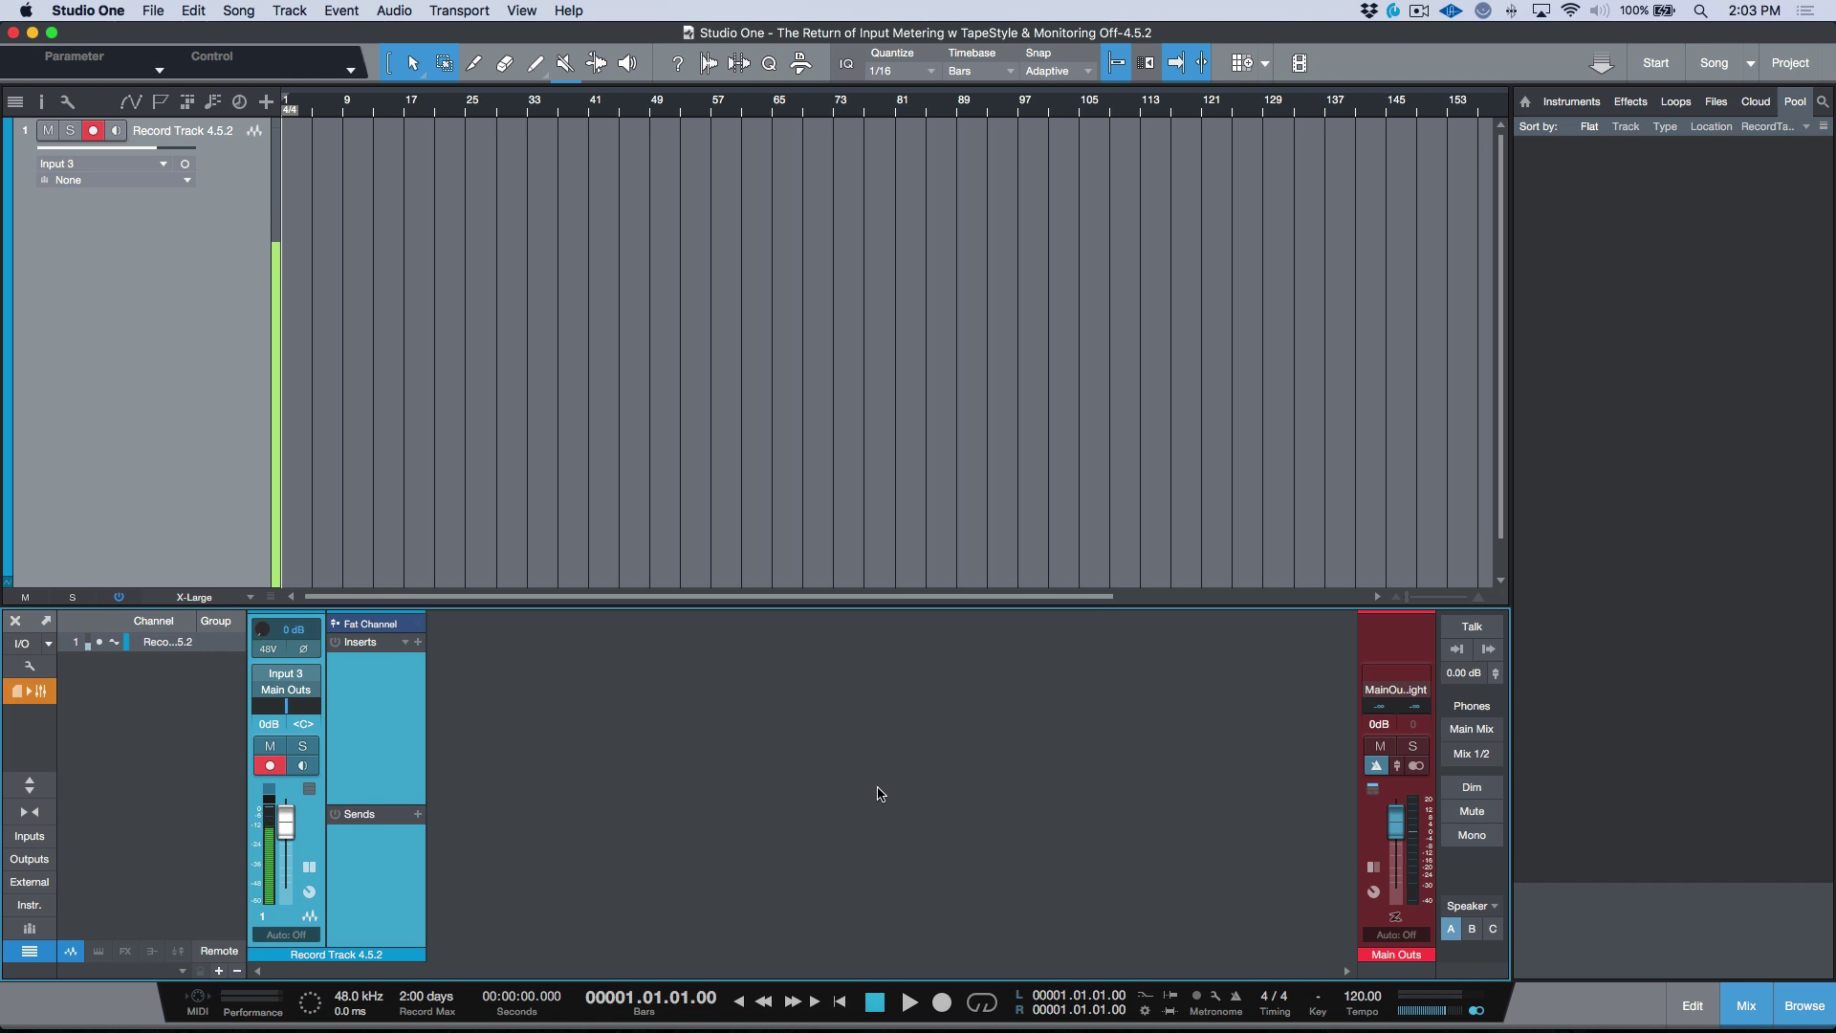
- Record an eight-bar voice take on Record Track 4.5.2, then disarm the track
key("e")
key("e")
key("e")
key("e")
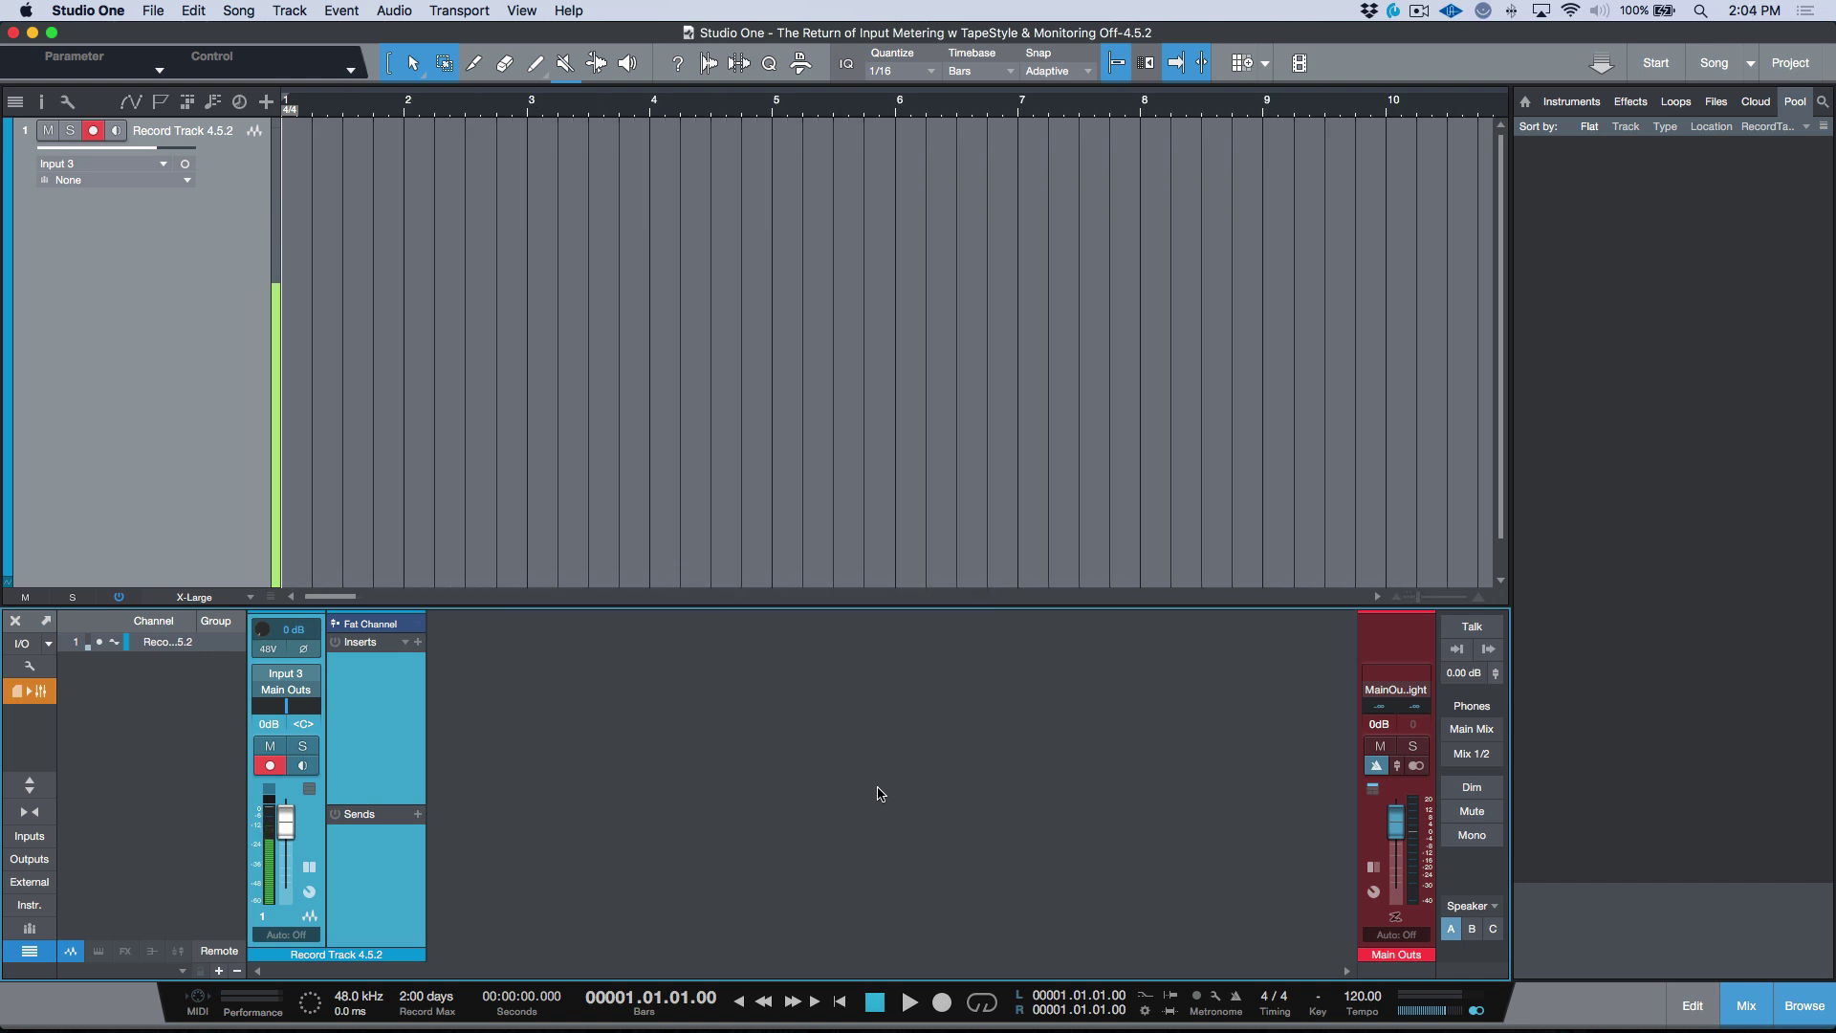
key("KP_Multiply")
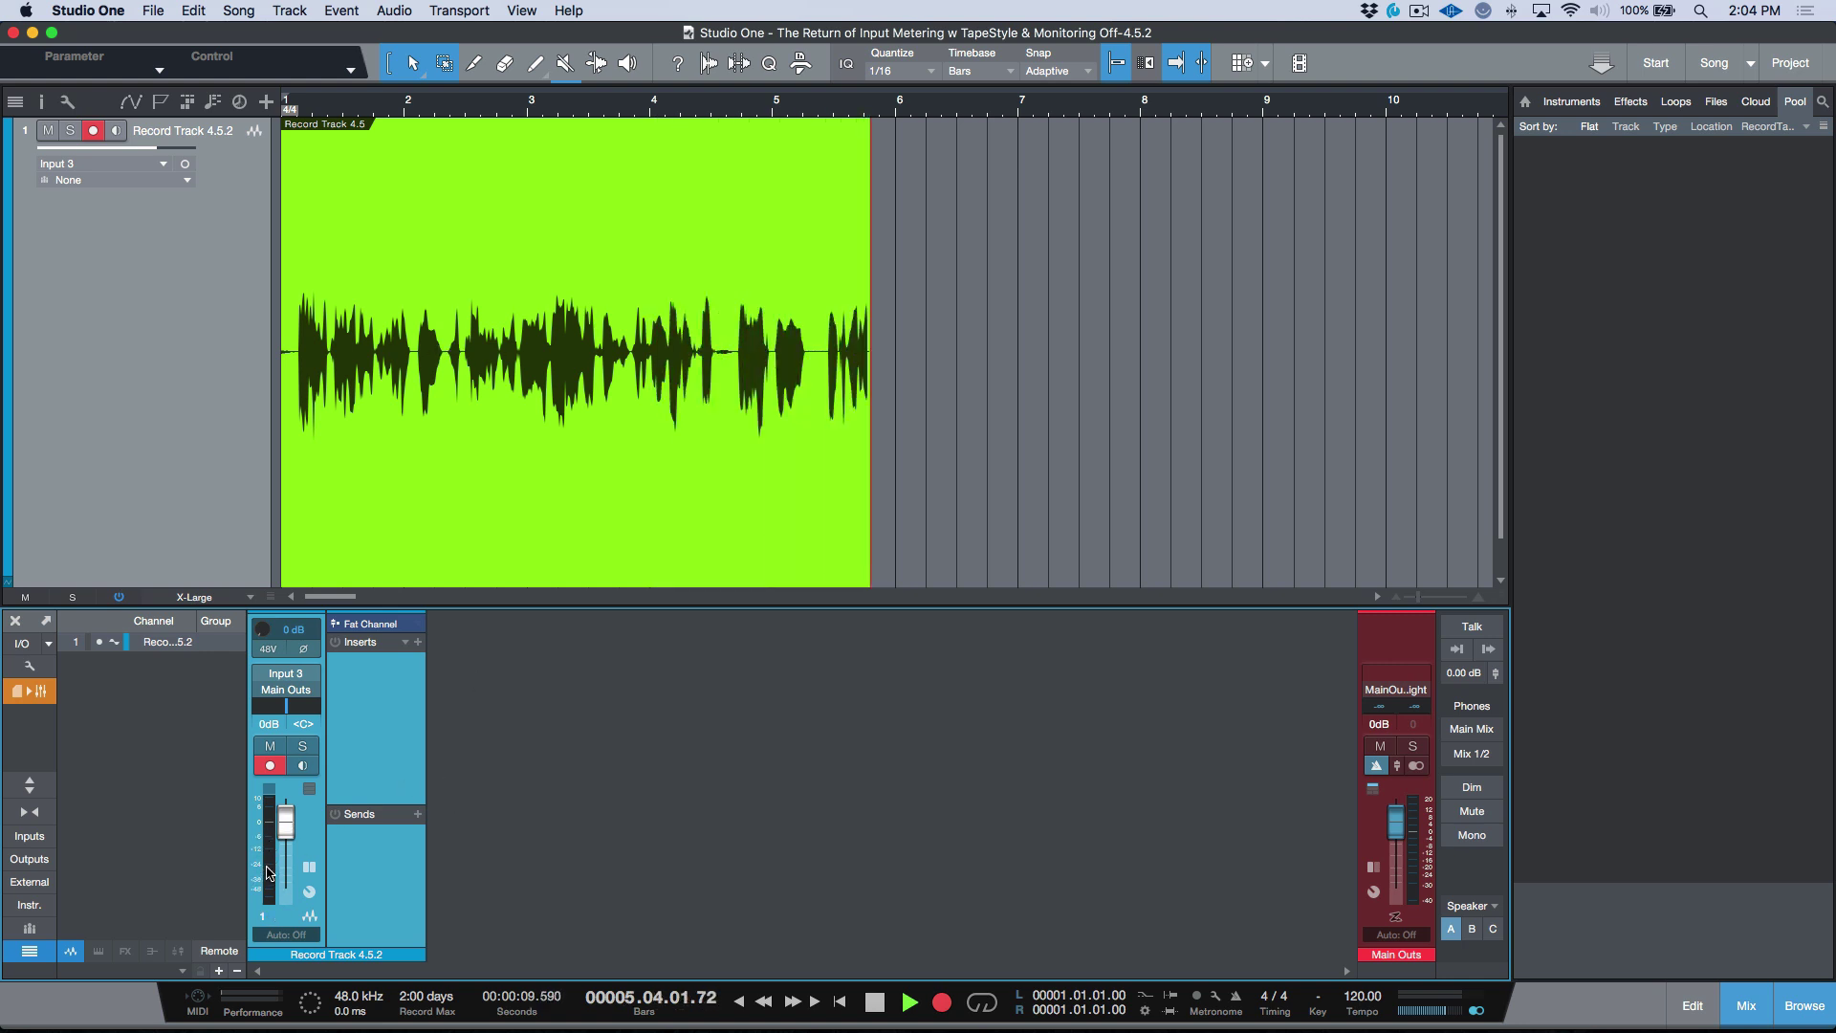
mouse_move(268, 870)
key("w")
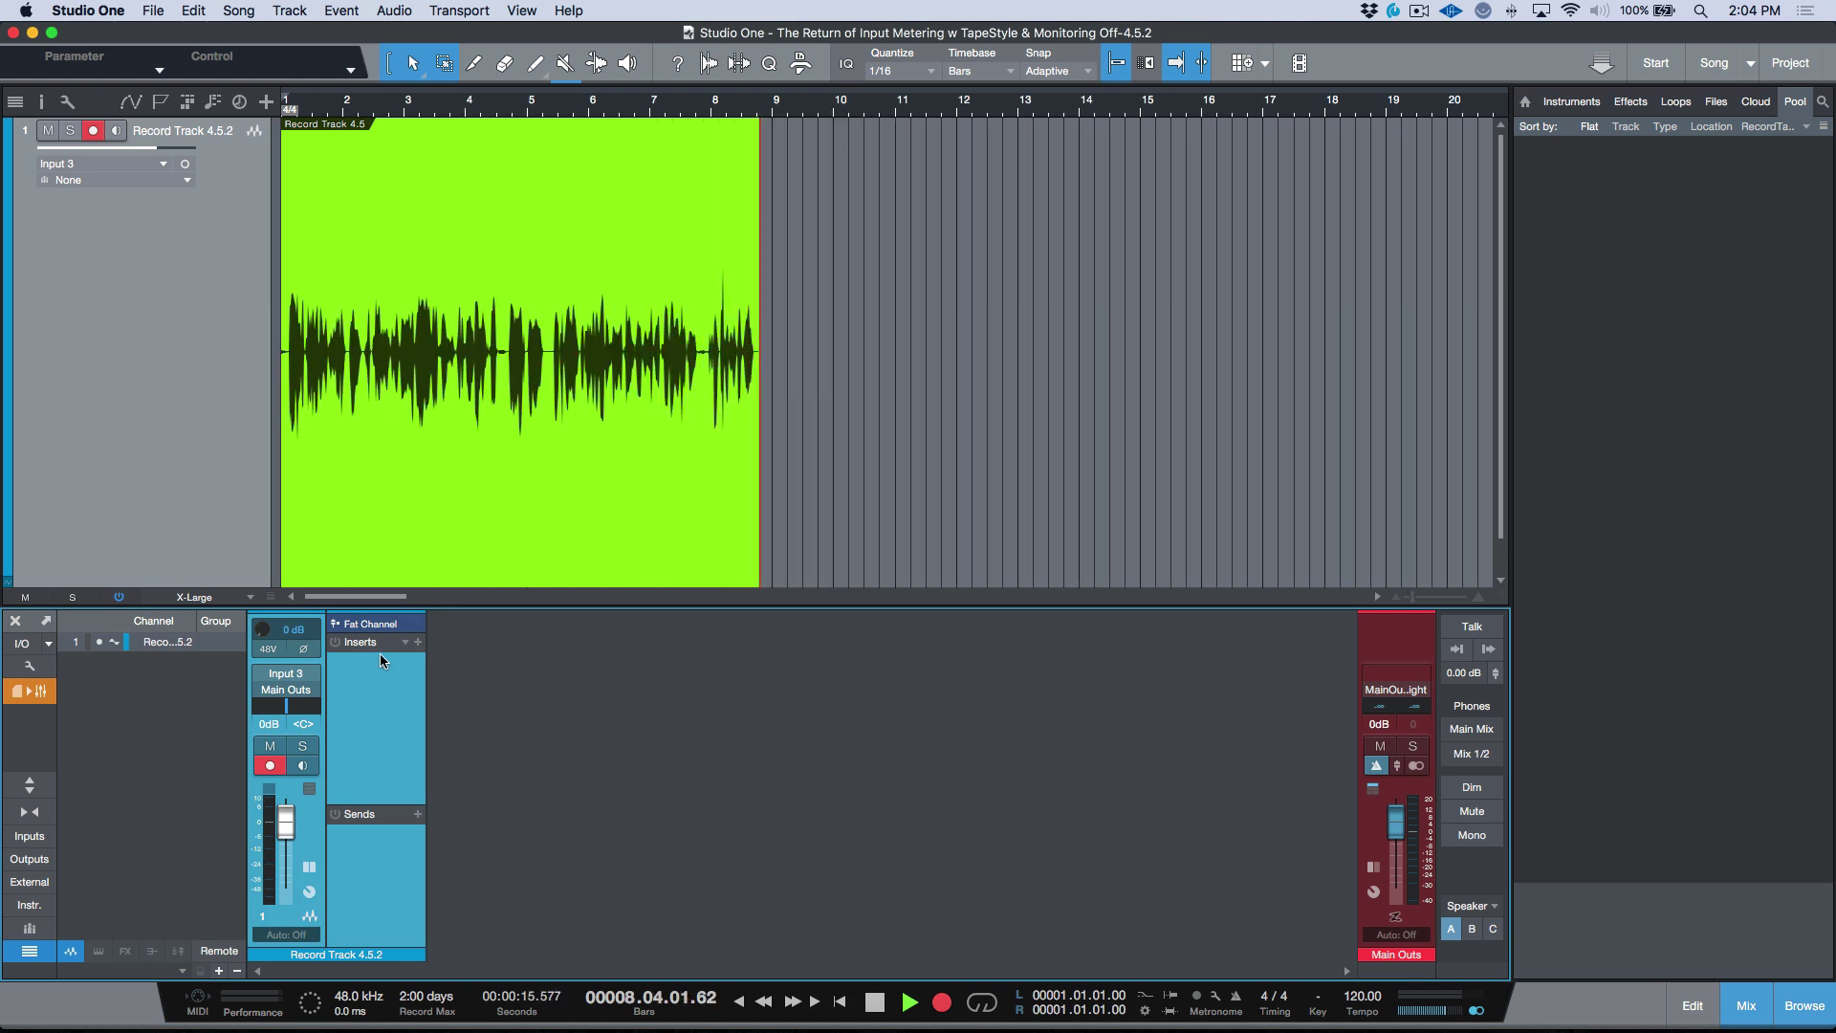
key("space")
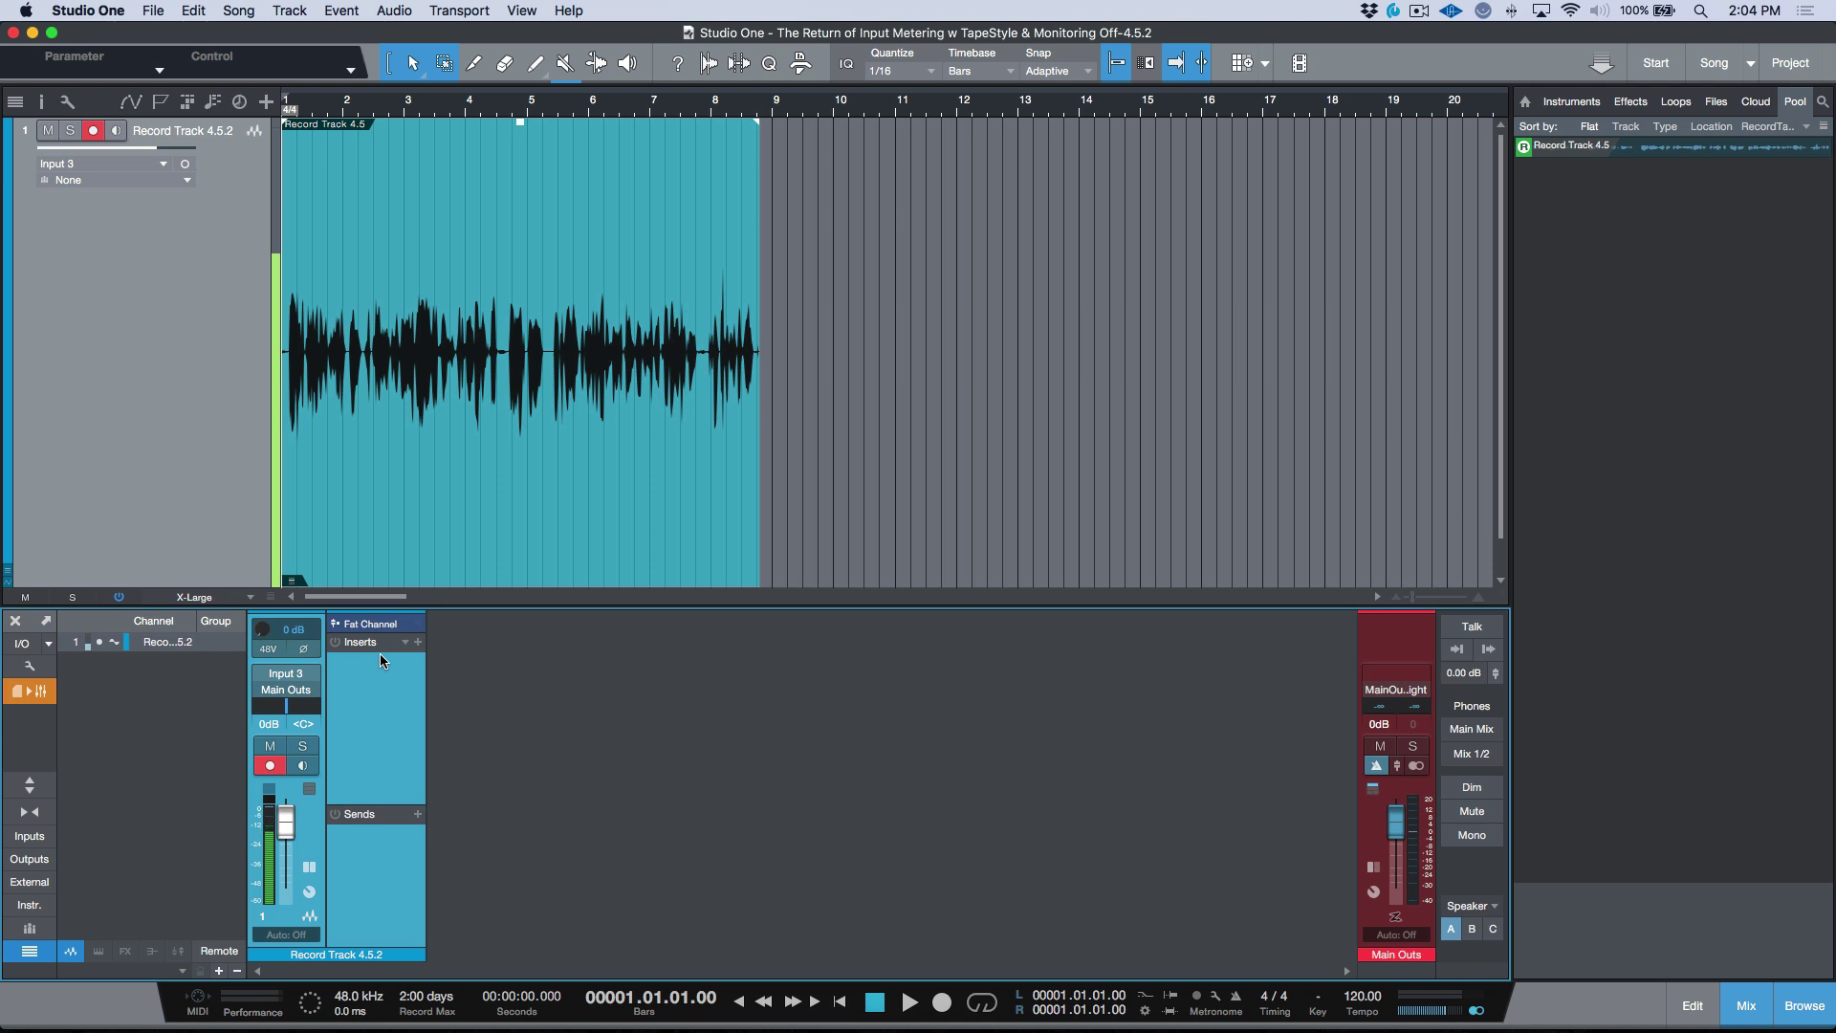
left_click(93, 131)
key("super+Tab")
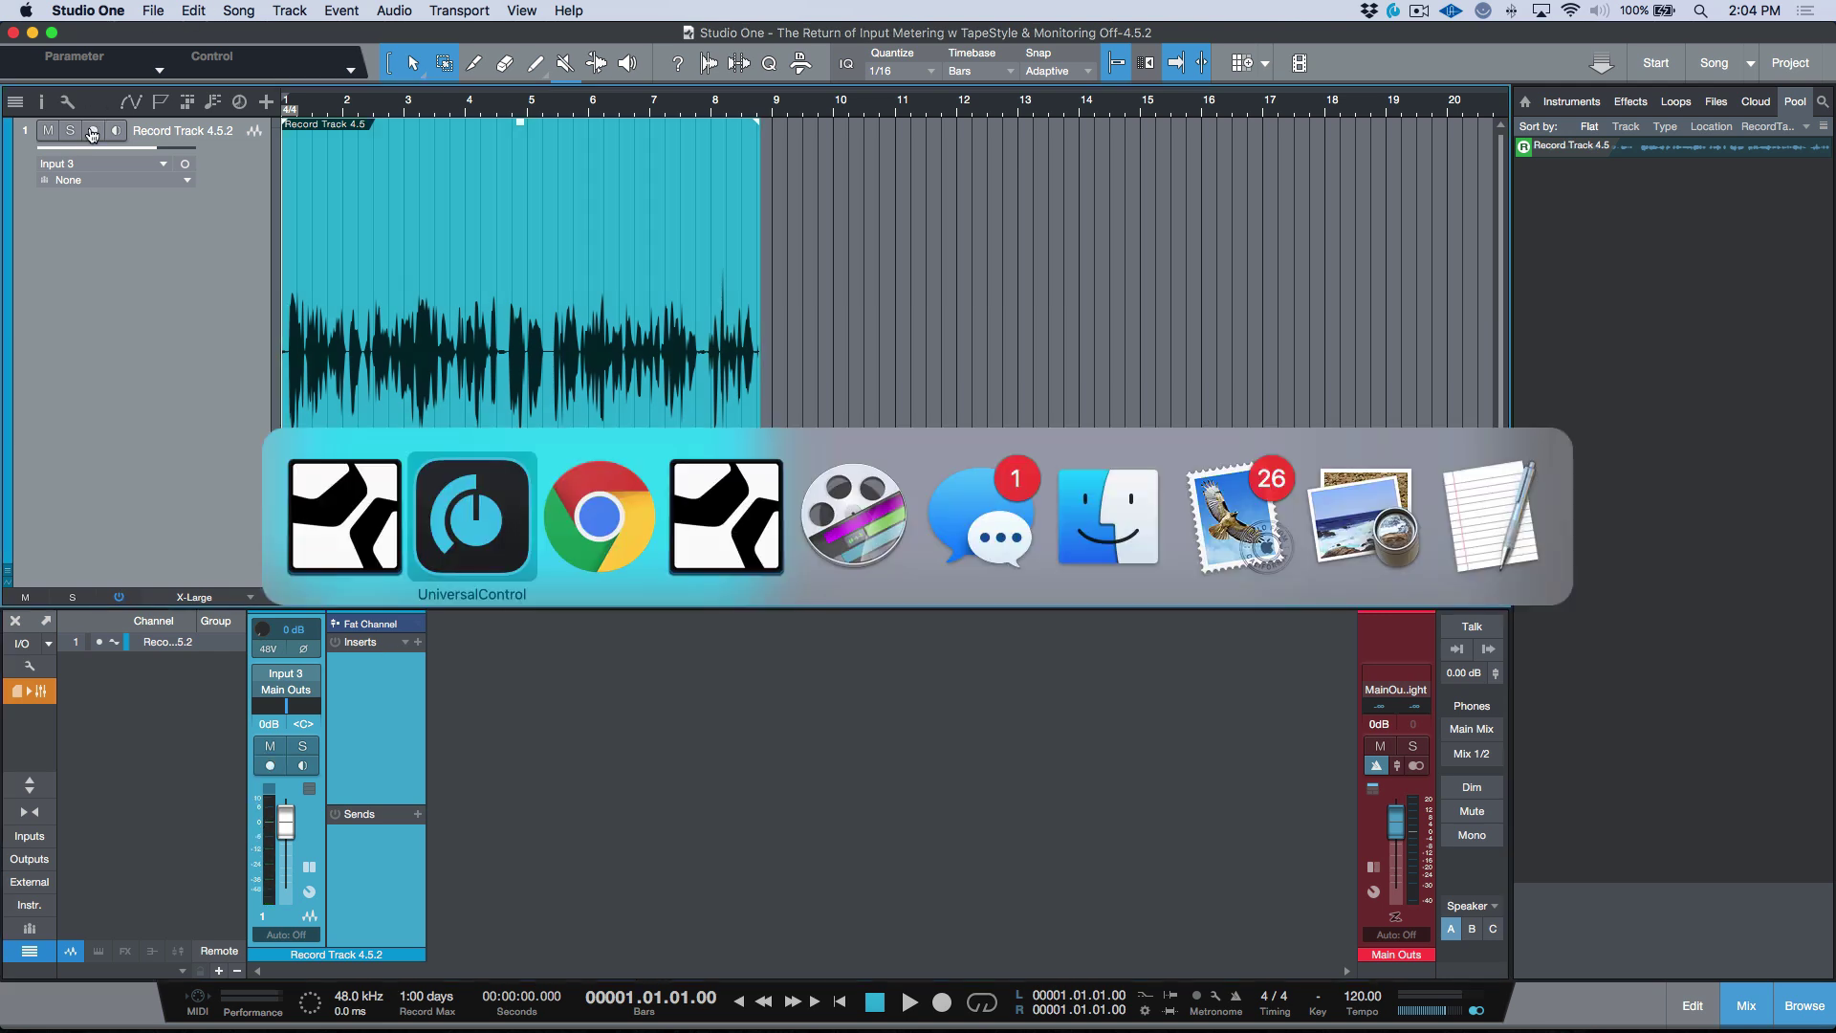
- In the 4.5.5 song, verify Tape style is unchecked in the track options and arm Record Track 4.5.5
key("super+Tab")
key("super+Tab")
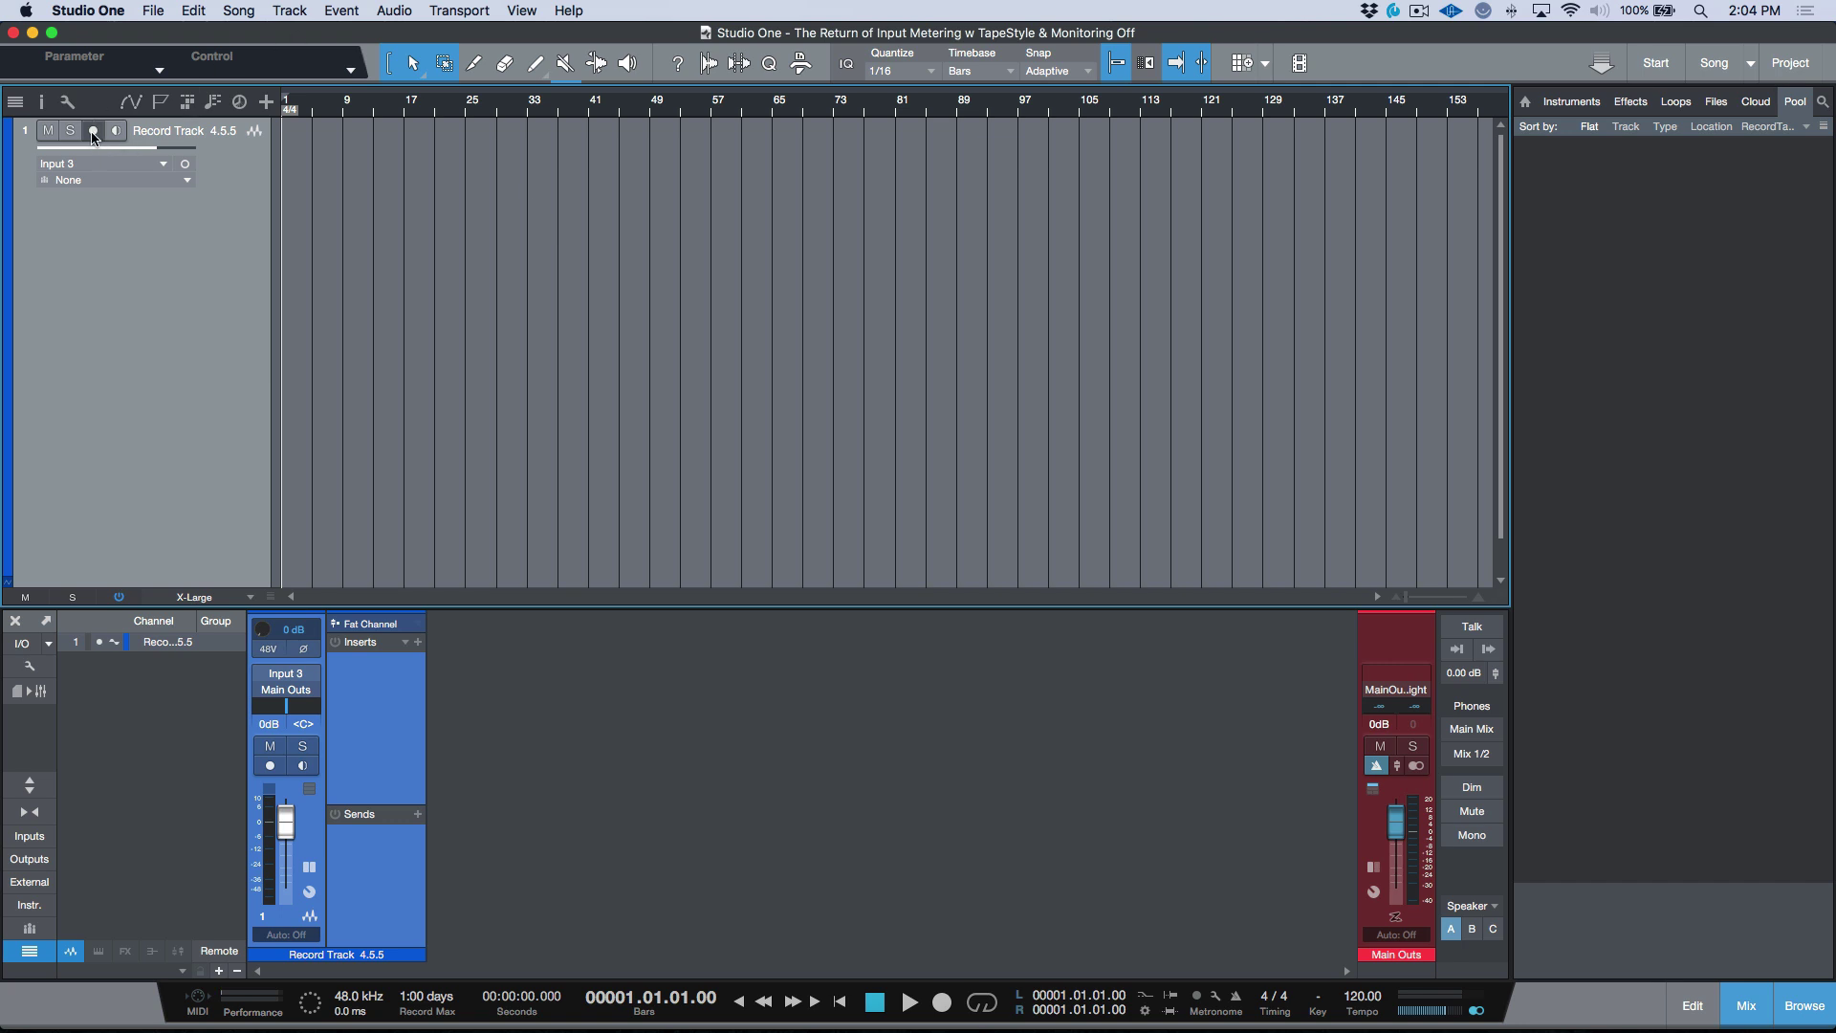
left_click(71, 104)
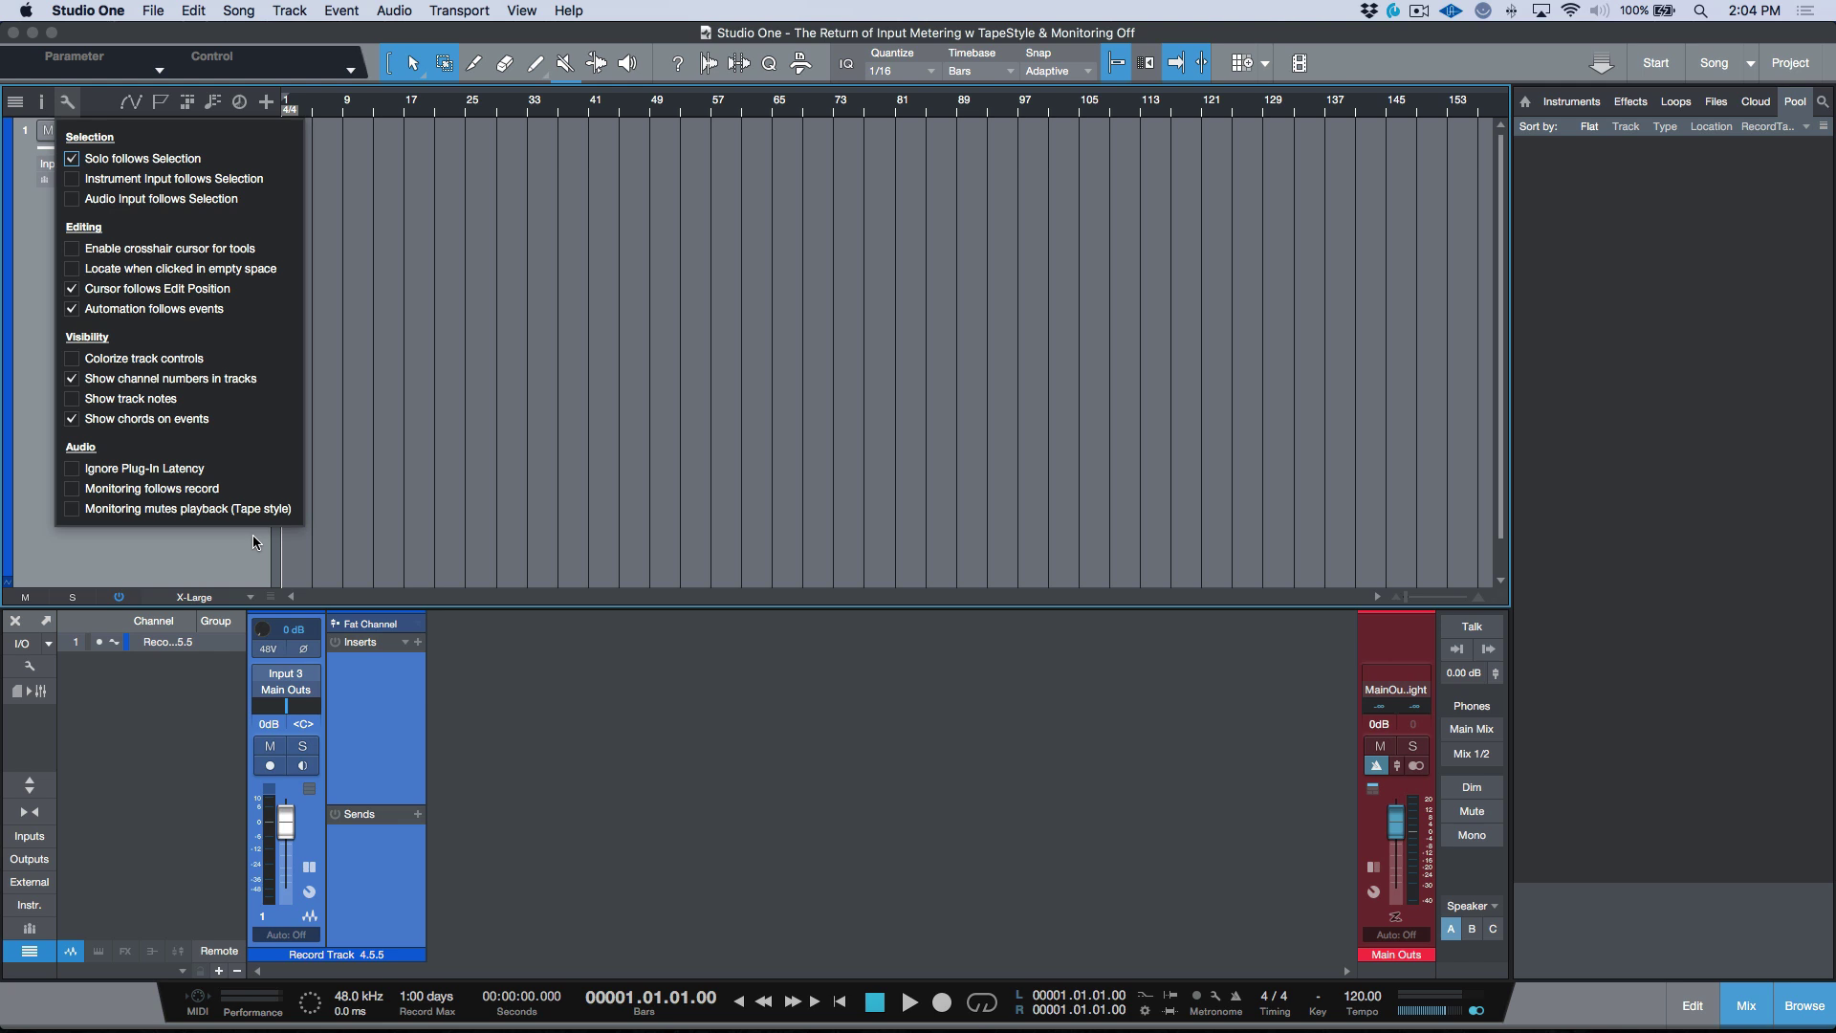
left_click(724, 722)
left_click(93, 130)
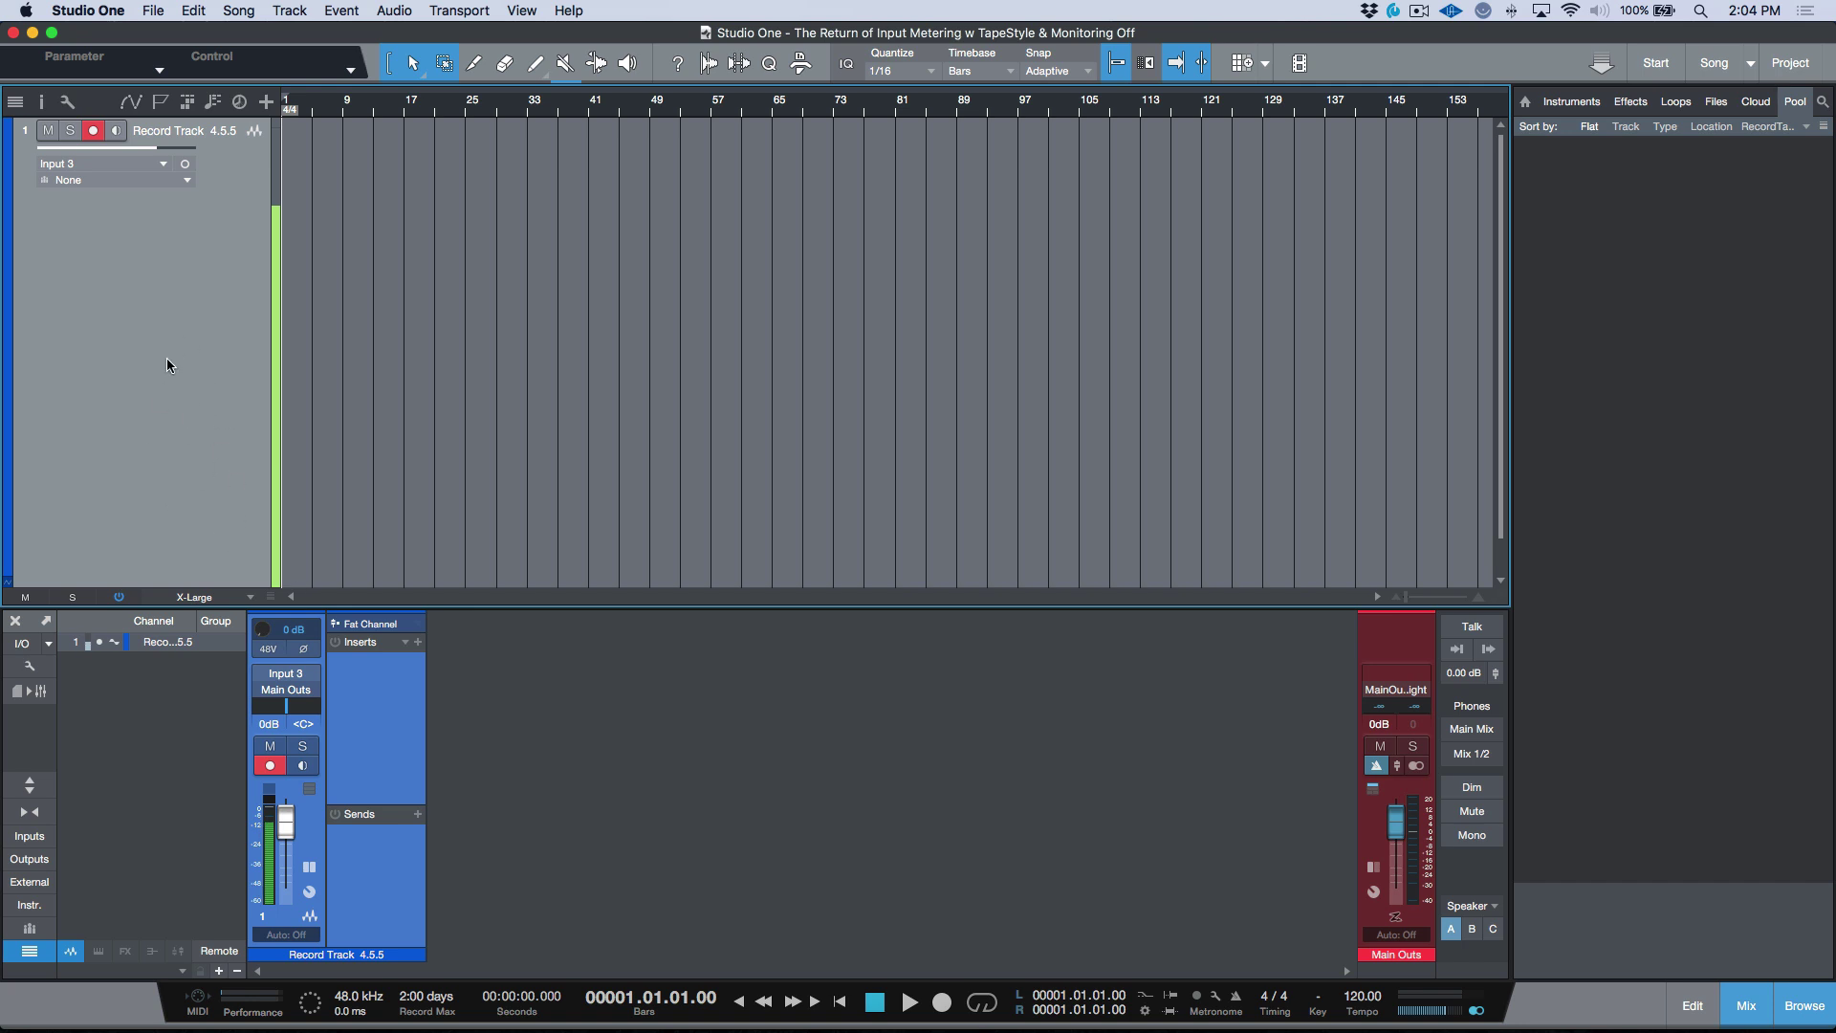
- Record a ten-bar voice take onto Record Track 4.5.5, zooming out to twenty bars while recording
key("e")
key("e")
key("e")
key("e")
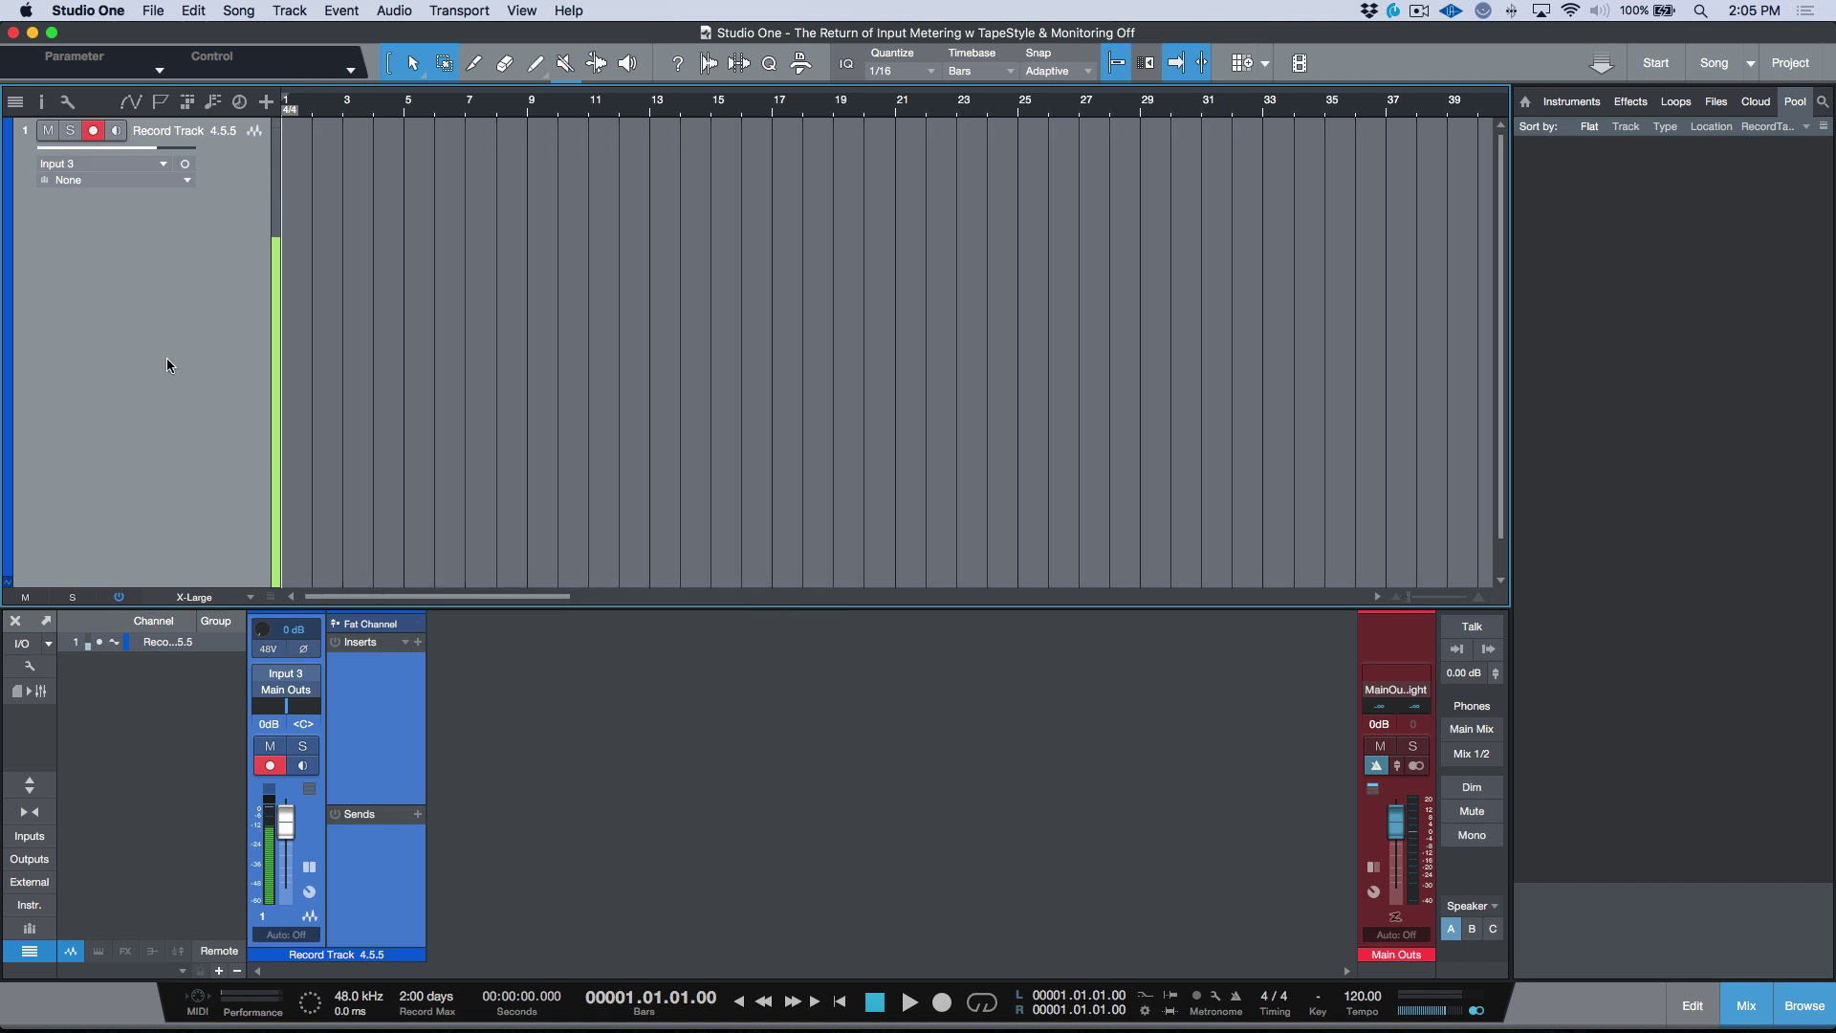
key("KP_Multiply")
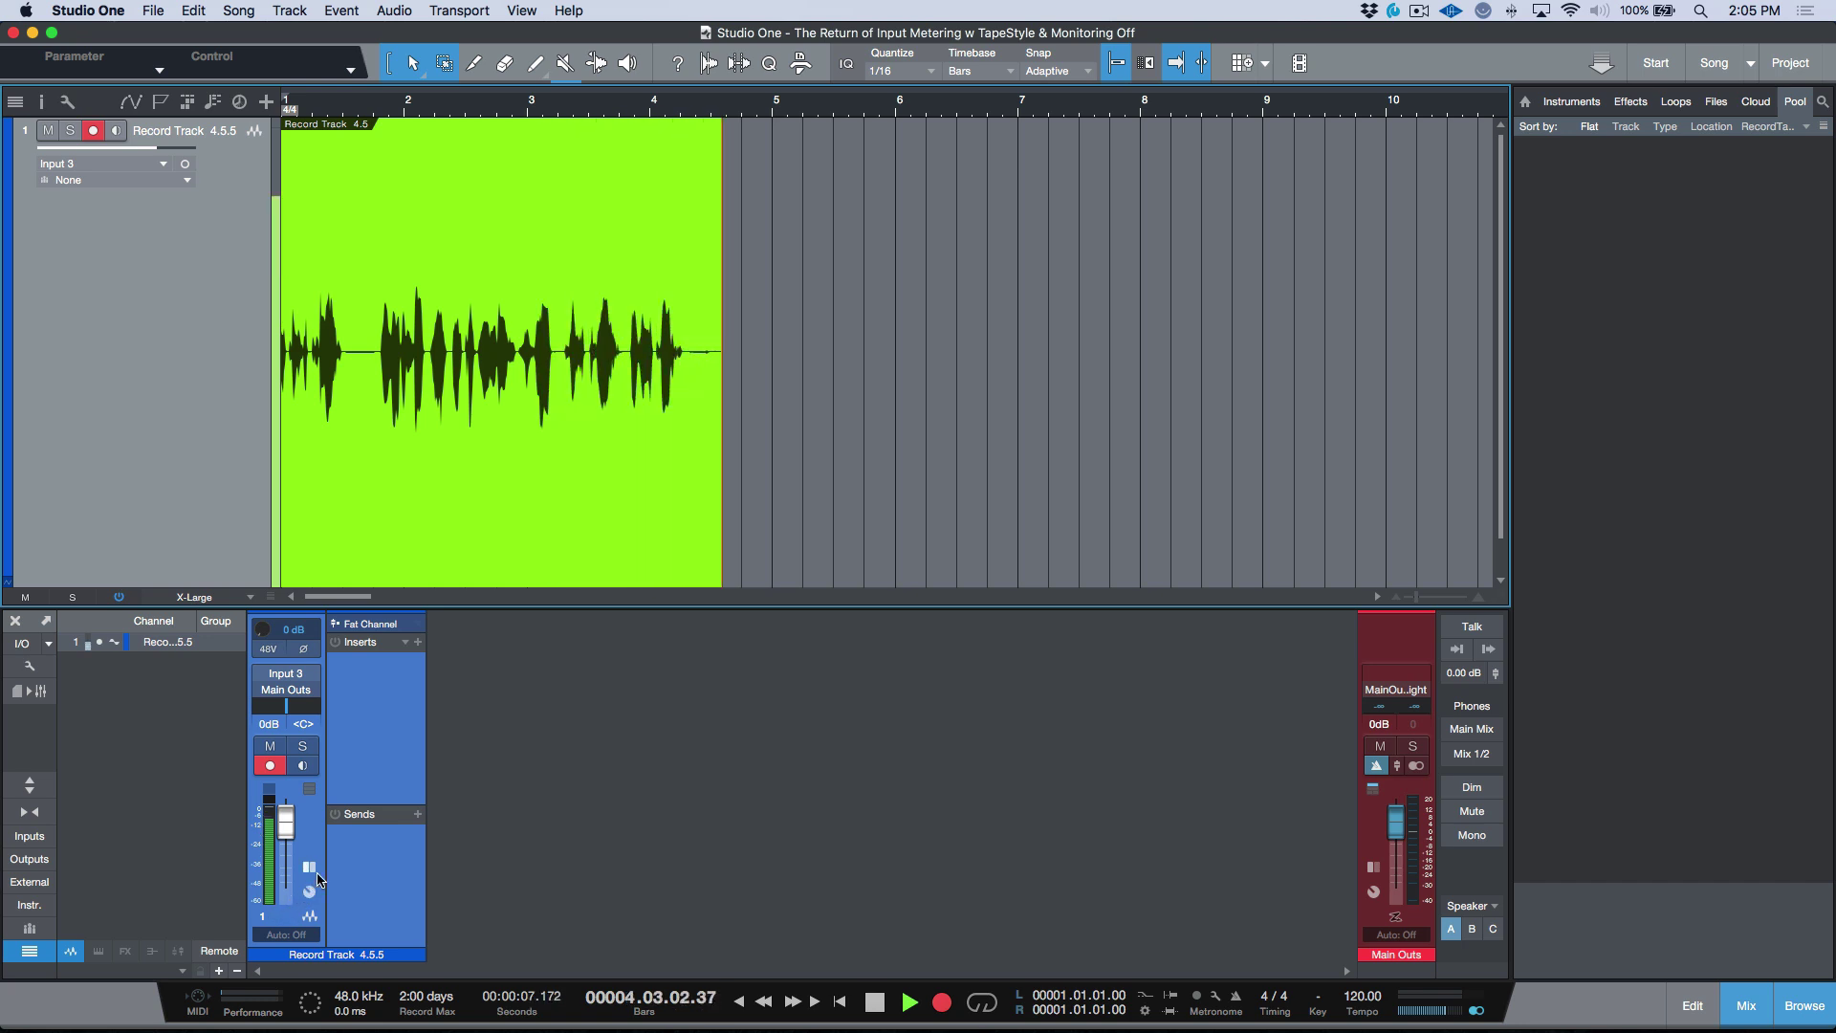
key("w")
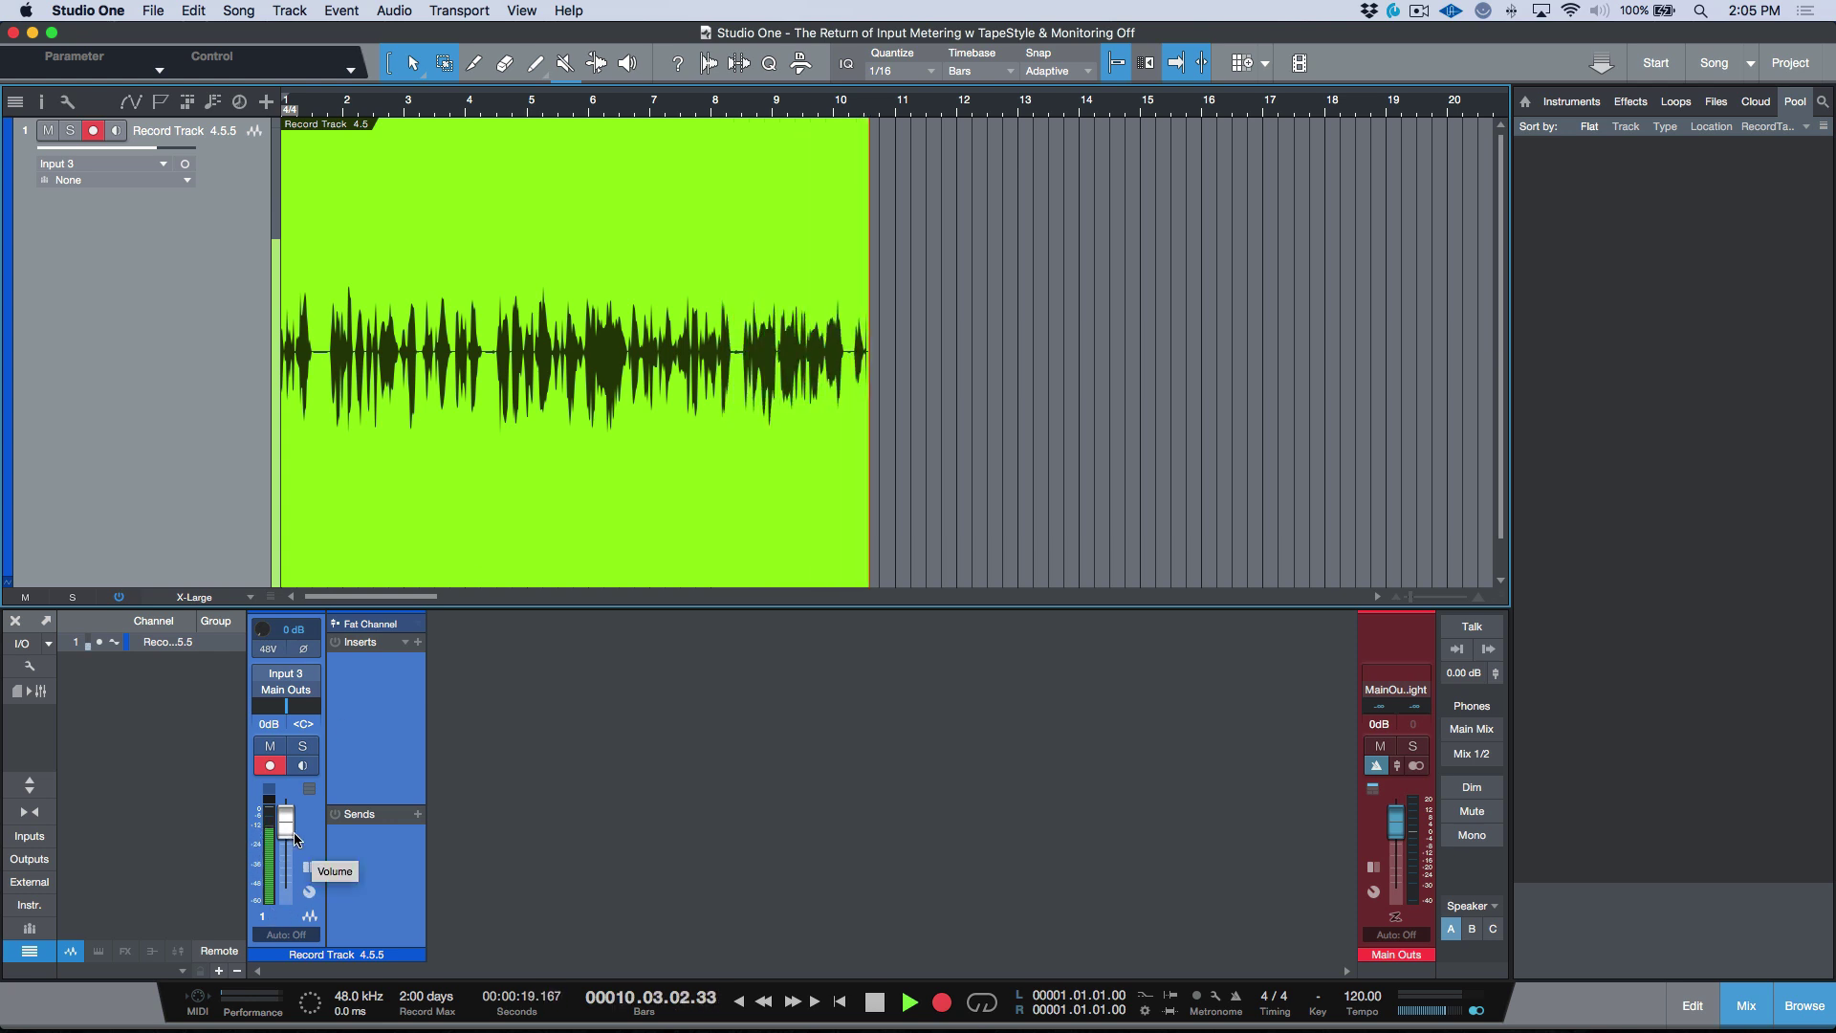
key("space")
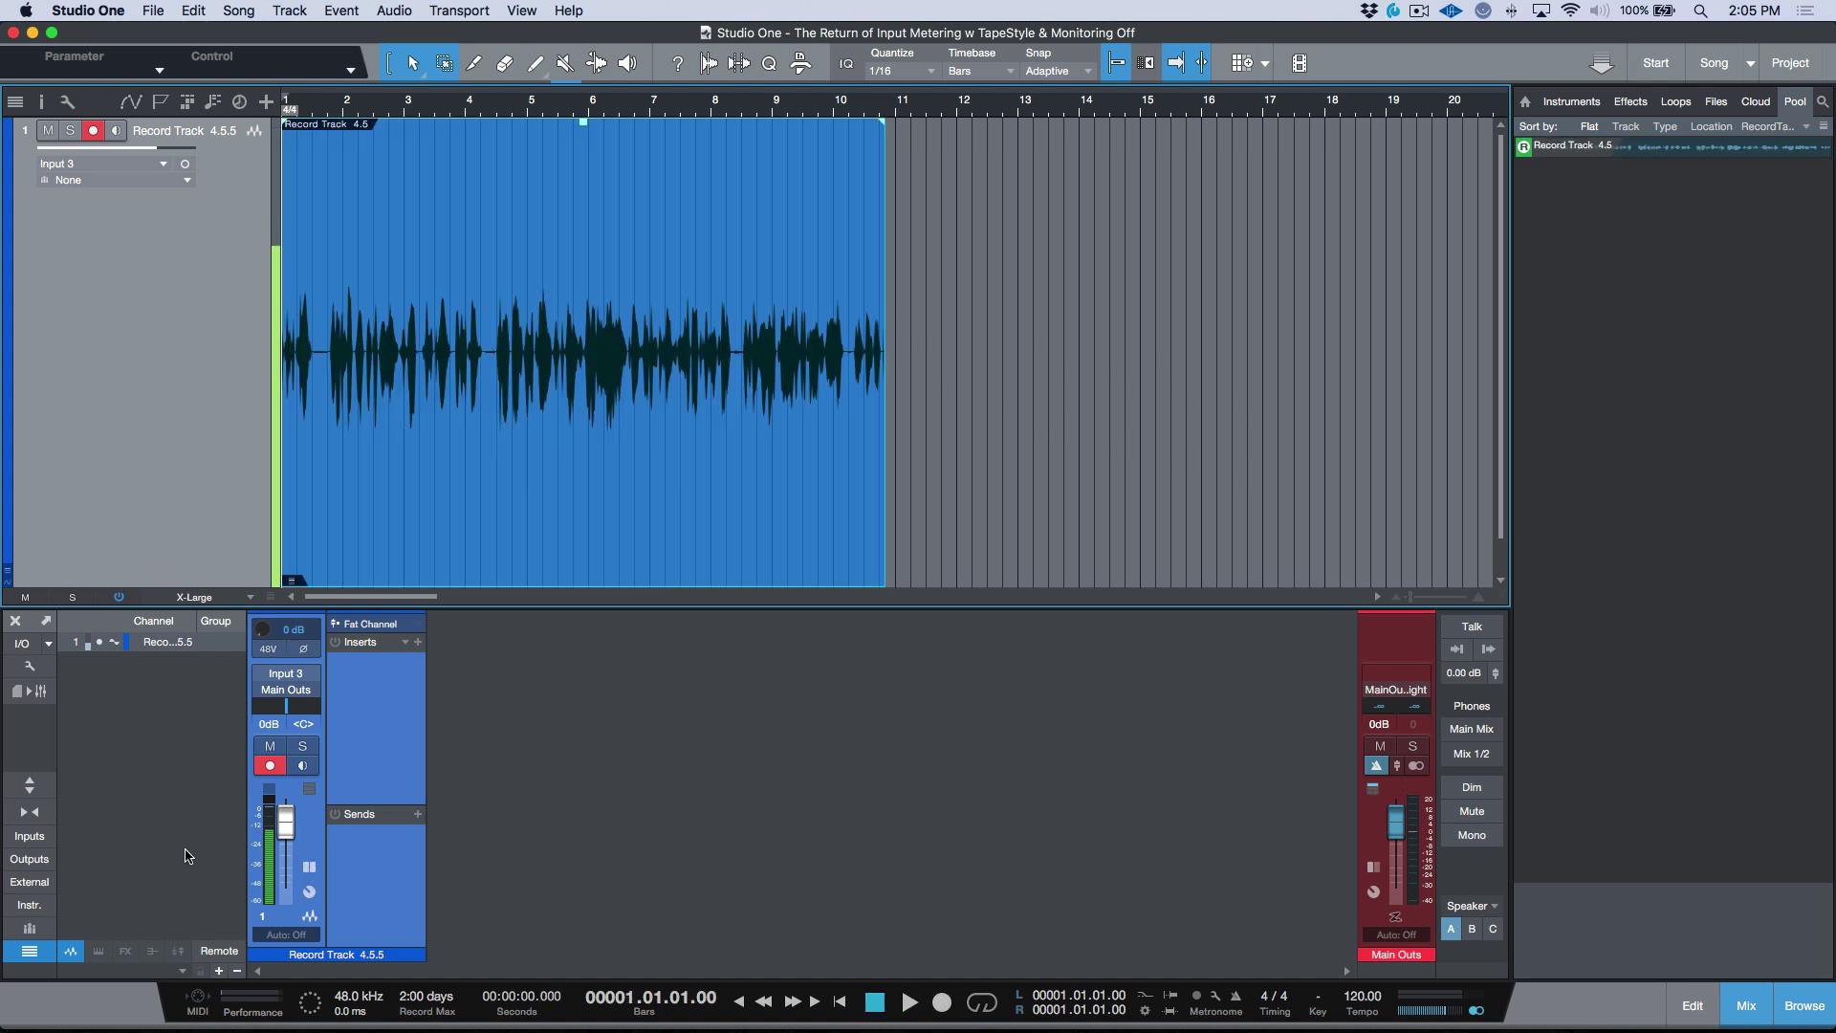